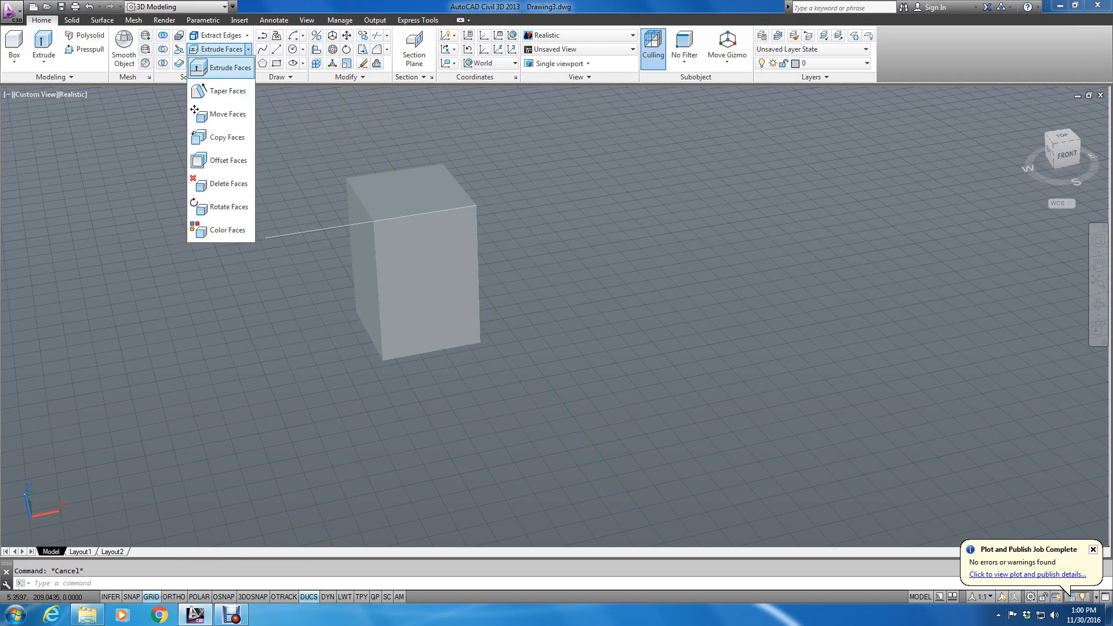
{"action": "key", "text": "Escape"}
{"action": "left_click", "coordinate": [220, 174]}
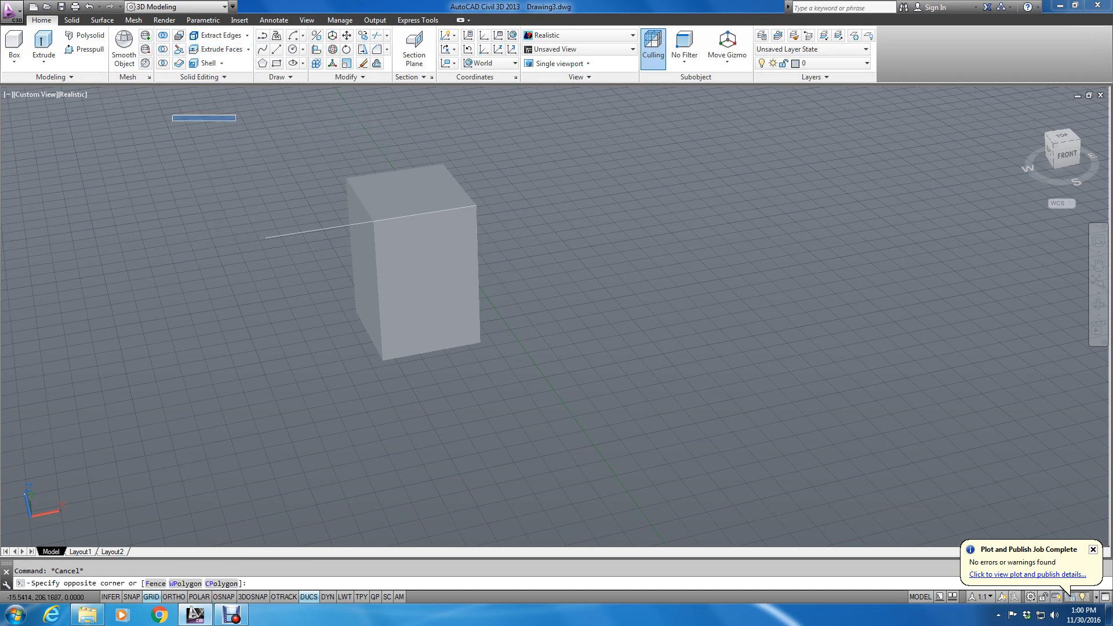
{"action": "key", "text": "Escape"}
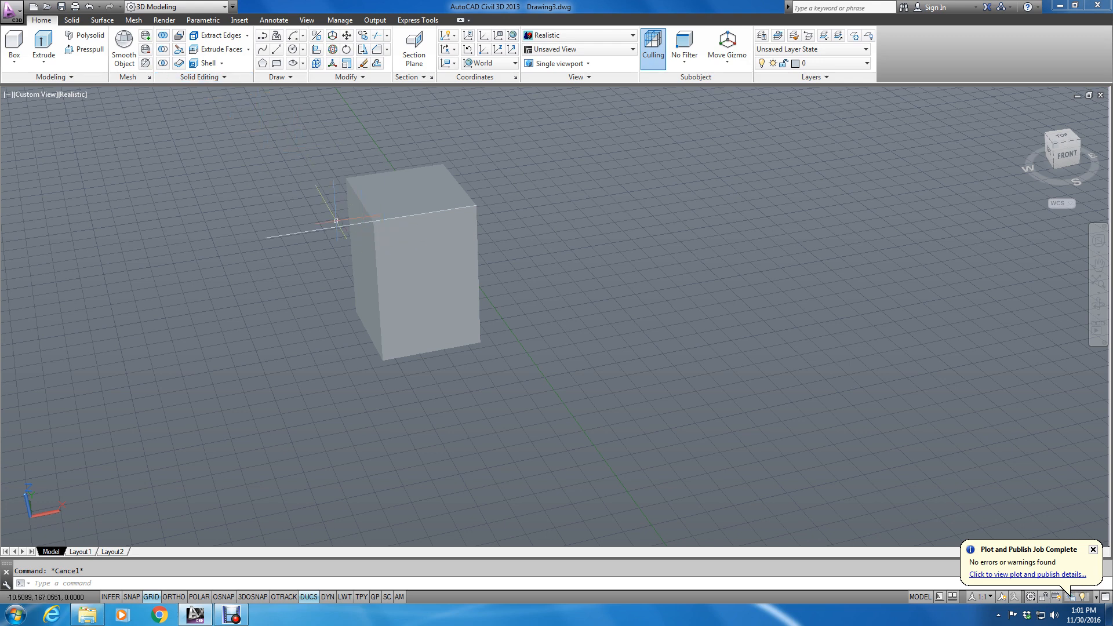
{"action": "scroll", "coordinate": [336, 221], "scroll_direction": "up", "scroll_amount": 1}
{"action": "middle_click_drag", "start_coordinate": [322, 210], "coordinate": [351, 236]}
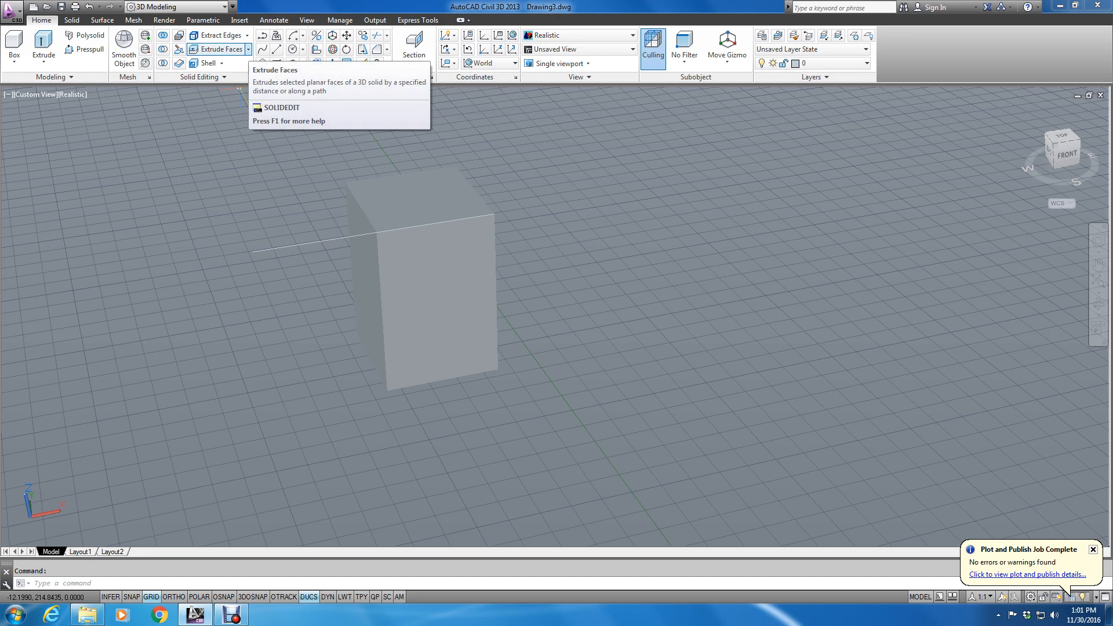
Taper the box's top face by 30 degrees, with the axis running from the top front-right corner to the top front-left corner.
{"action": "left_click", "coordinate": [248, 49]}
{"action": "left_click", "coordinate": [248, 50]}
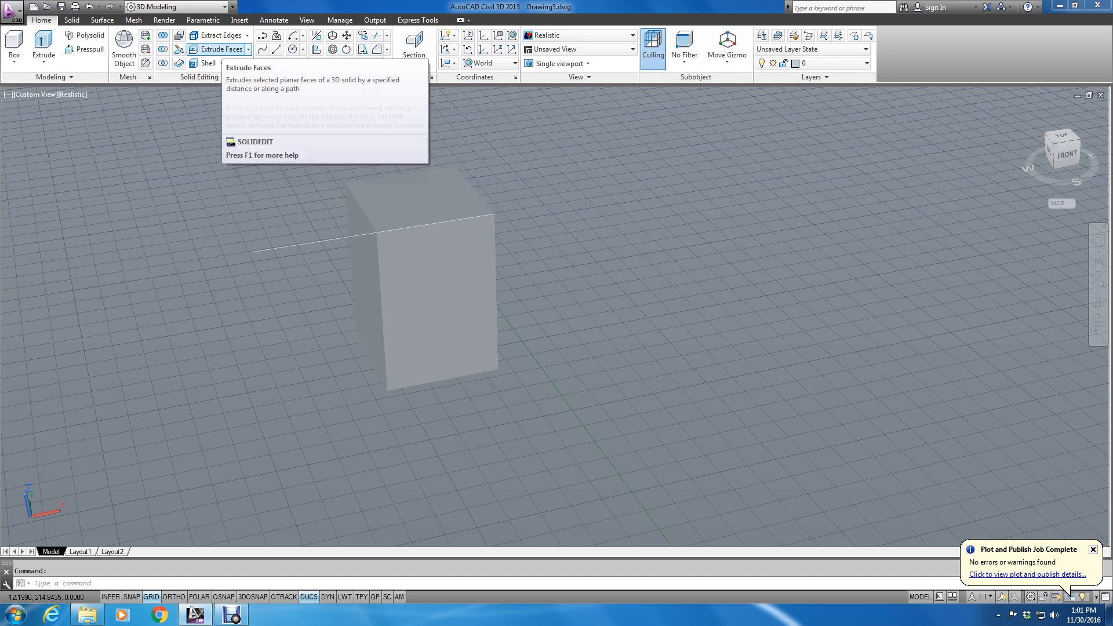
{"action": "left_click", "coordinate": [248, 49]}
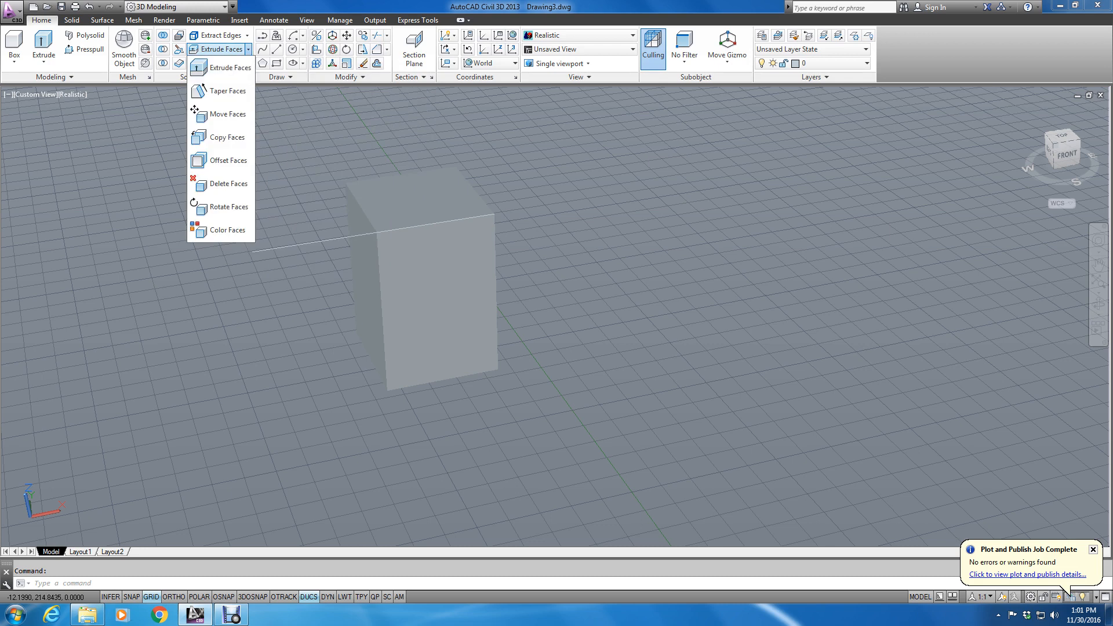
{"action": "left_click", "coordinate": [219, 91]}
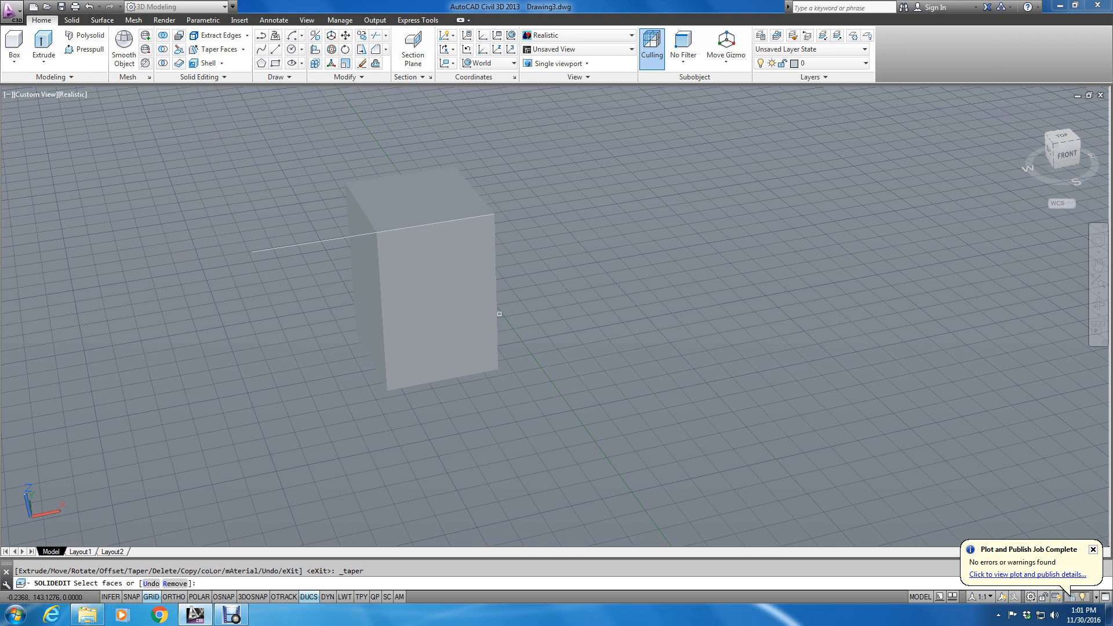
{"action": "scroll", "coordinate": [443, 182], "scroll_direction": "up", "scroll_amount": 3}
{"action": "middle_click_drag", "start_coordinate": [403, 188], "coordinate": [550, 228]}
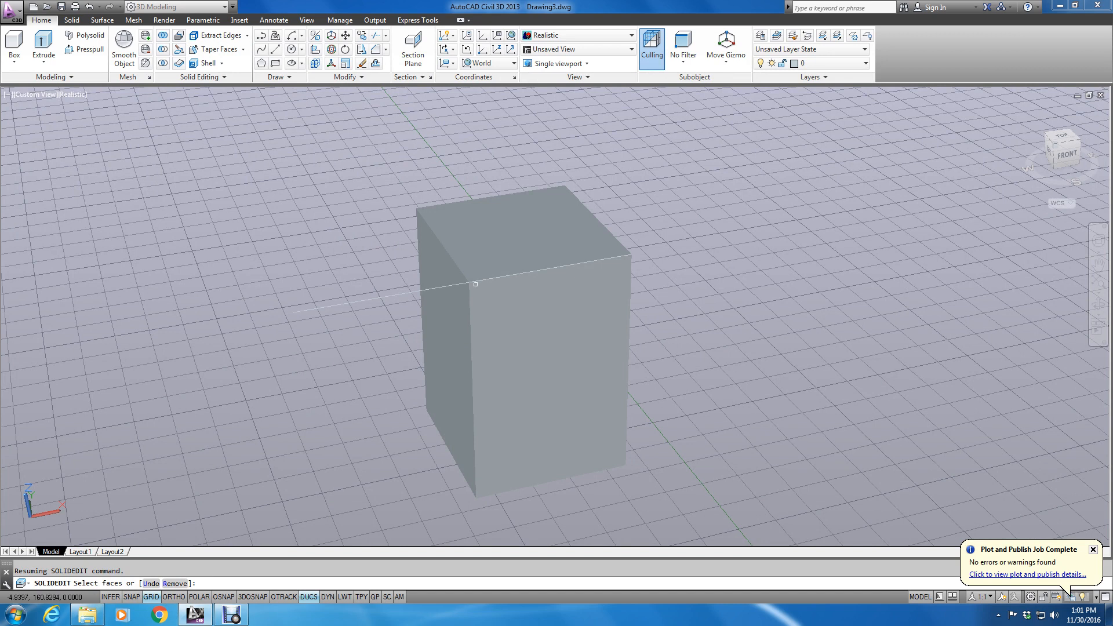
{"action": "left_click", "coordinate": [508, 230]}
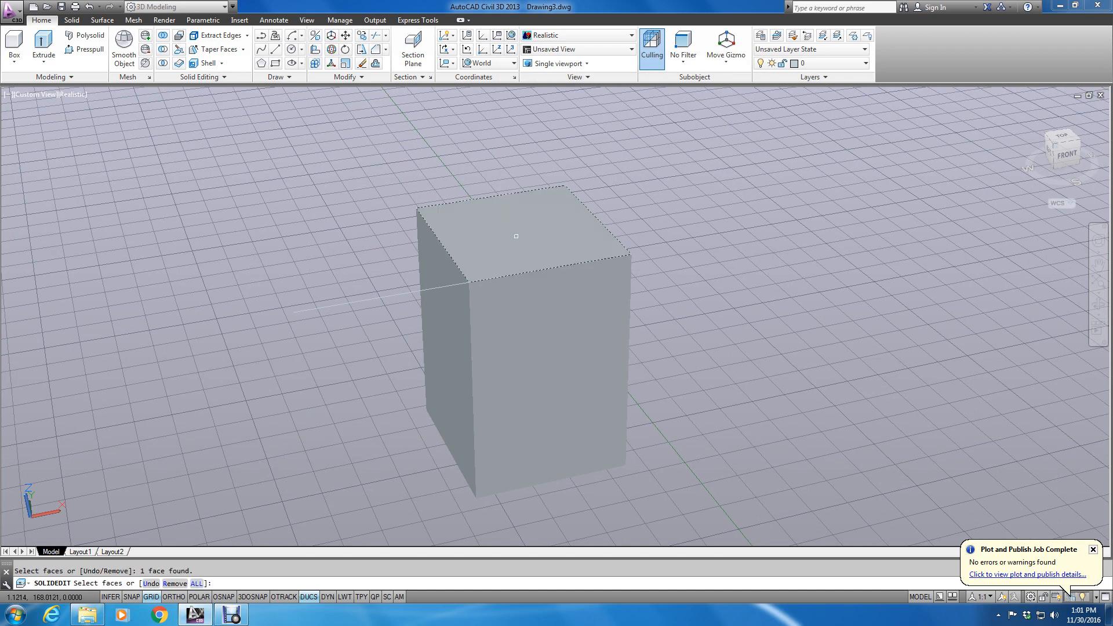
{"action": "key", "text": "Return"}
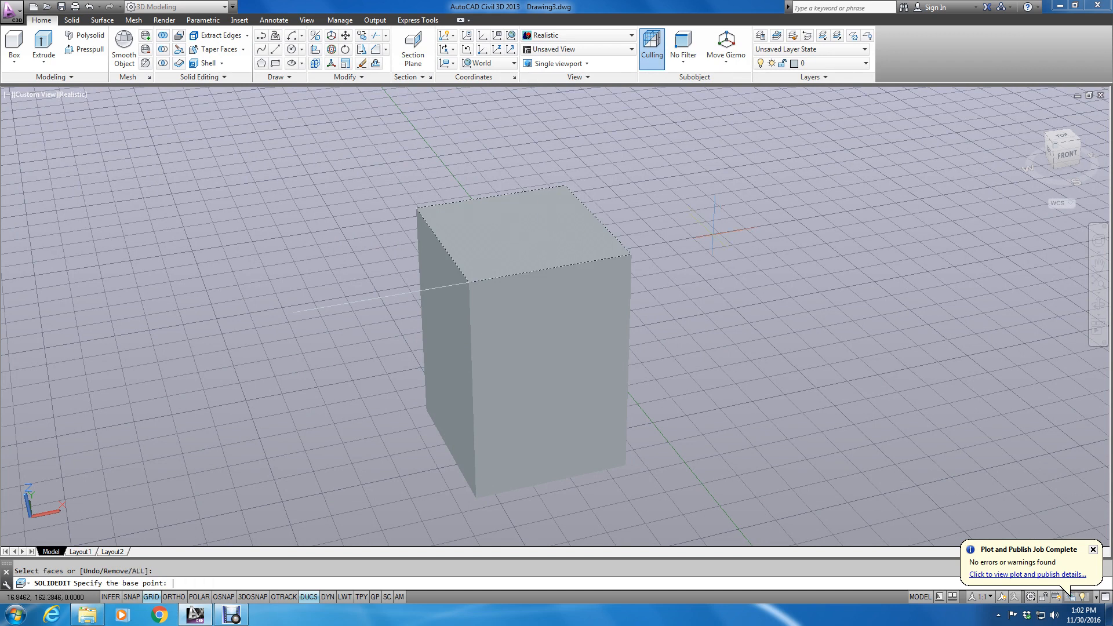
{"action": "type", "text": "end"}
{"action": "key", "text": "Return"}
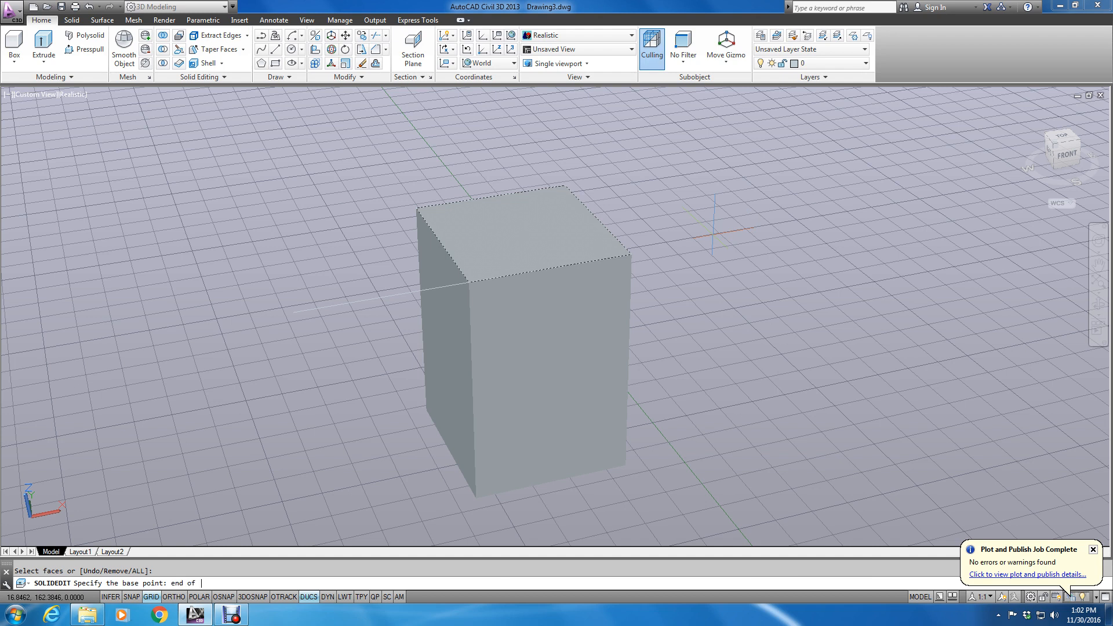
{"action": "left_click", "coordinate": [632, 254]}
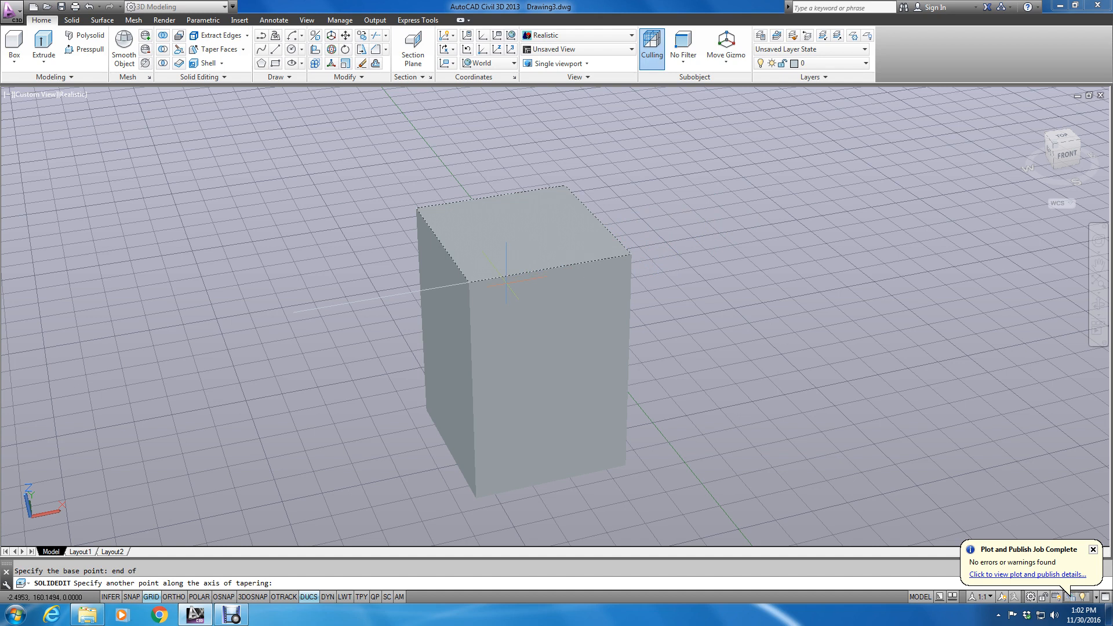
{"action": "type", "text": "end"}
{"action": "key", "text": "Return"}
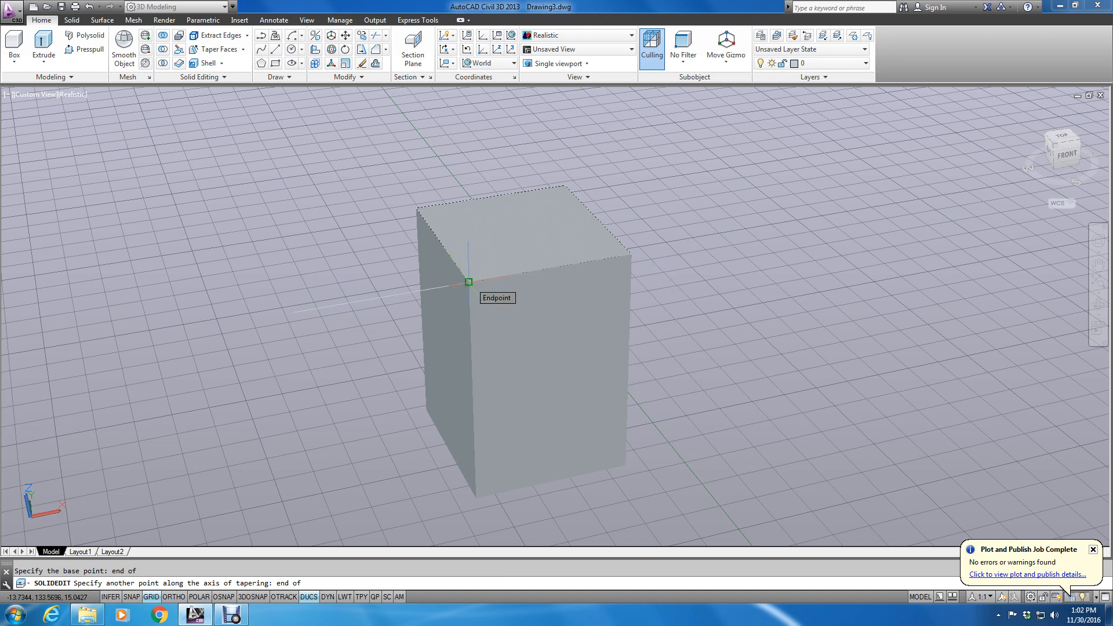
{"action": "left_click", "coordinate": [468, 283]}
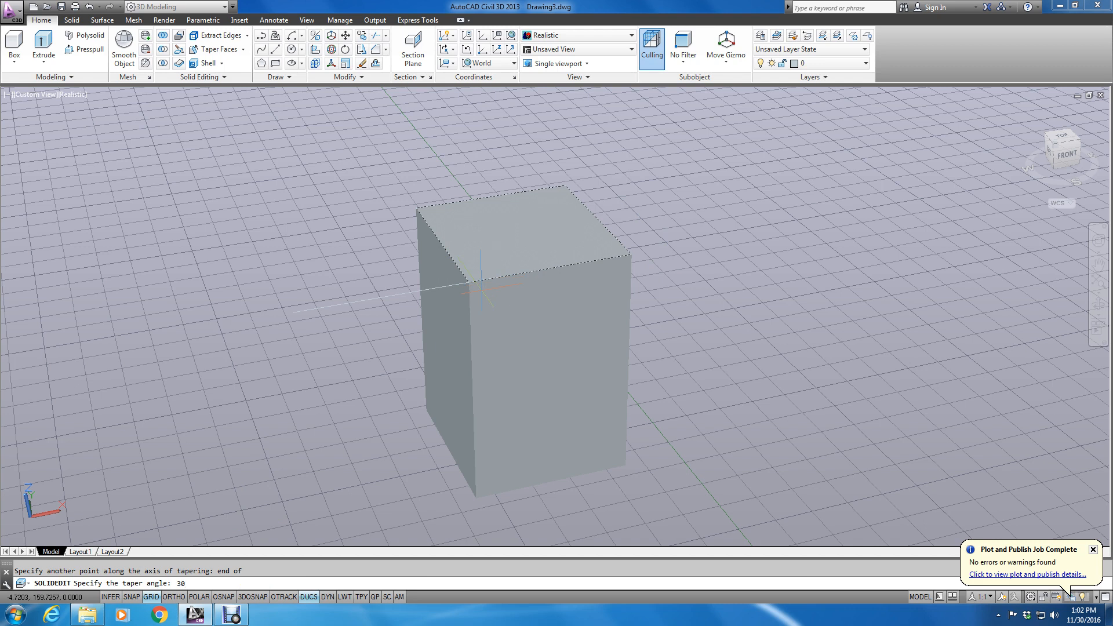
{"action": "key", "text": "Return"}
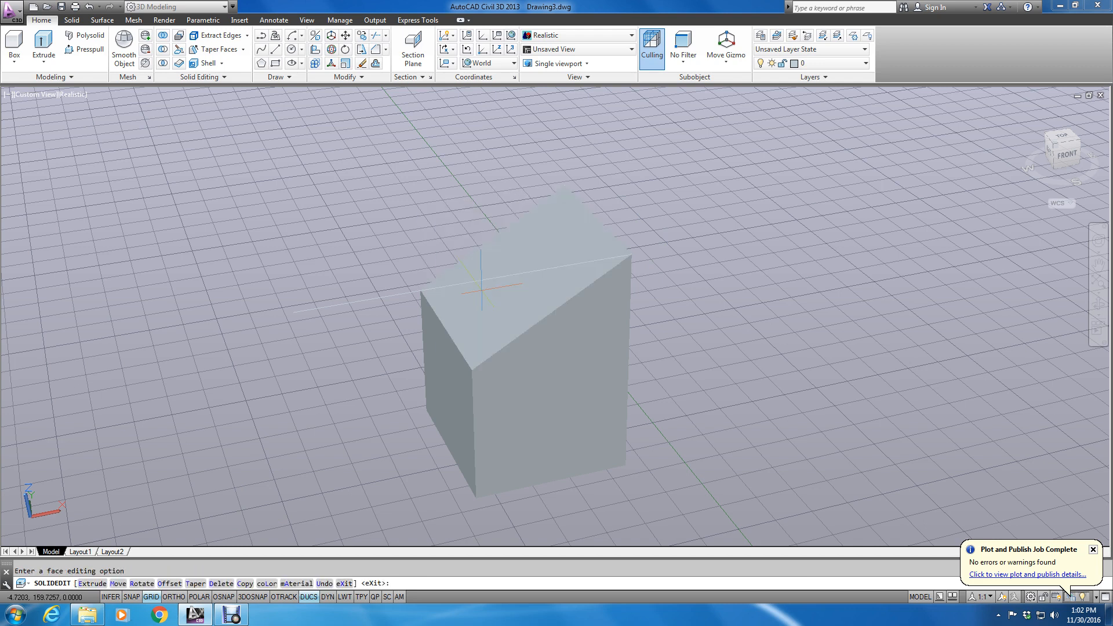
Examine the tapered box's sloped top in the Front view and exit the face editing command.
{"action": "scroll", "coordinate": [573, 322], "scroll_direction": "up", "scroll_amount": 1}
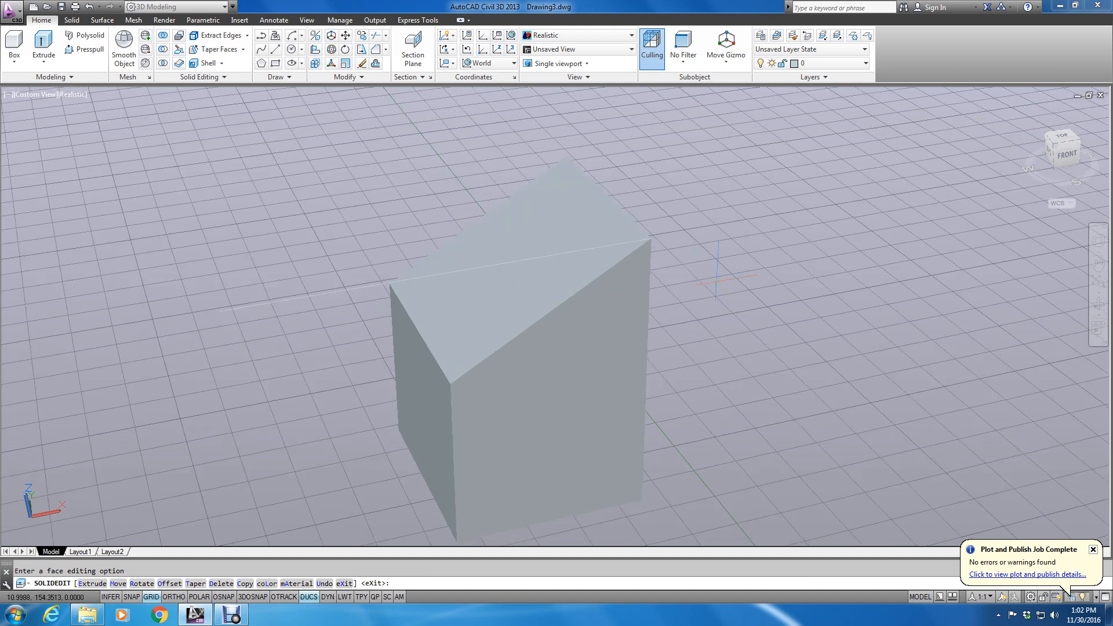
{"action": "left_click", "coordinate": [1066, 154]}
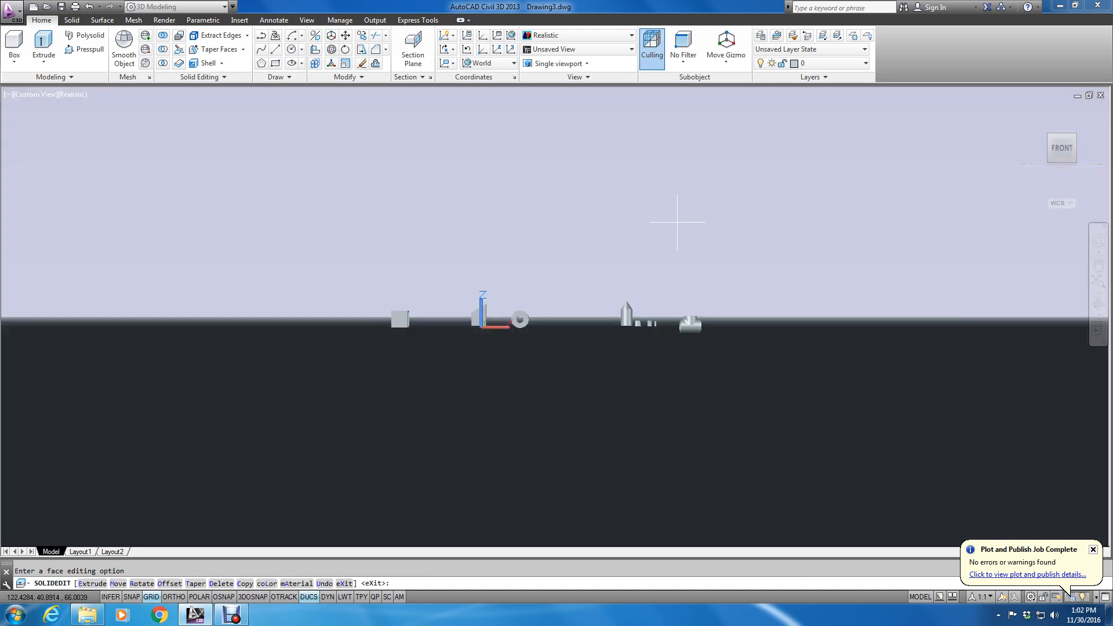
{"action": "scroll", "coordinate": [476, 312], "scroll_direction": "up", "scroll_amount": 5}
{"action": "middle_click_drag", "start_coordinate": [322, 306], "coordinate": [705, 354]}
{"action": "scroll", "coordinate": [550, 297], "scroll_direction": "up", "scroll_amount": 8}
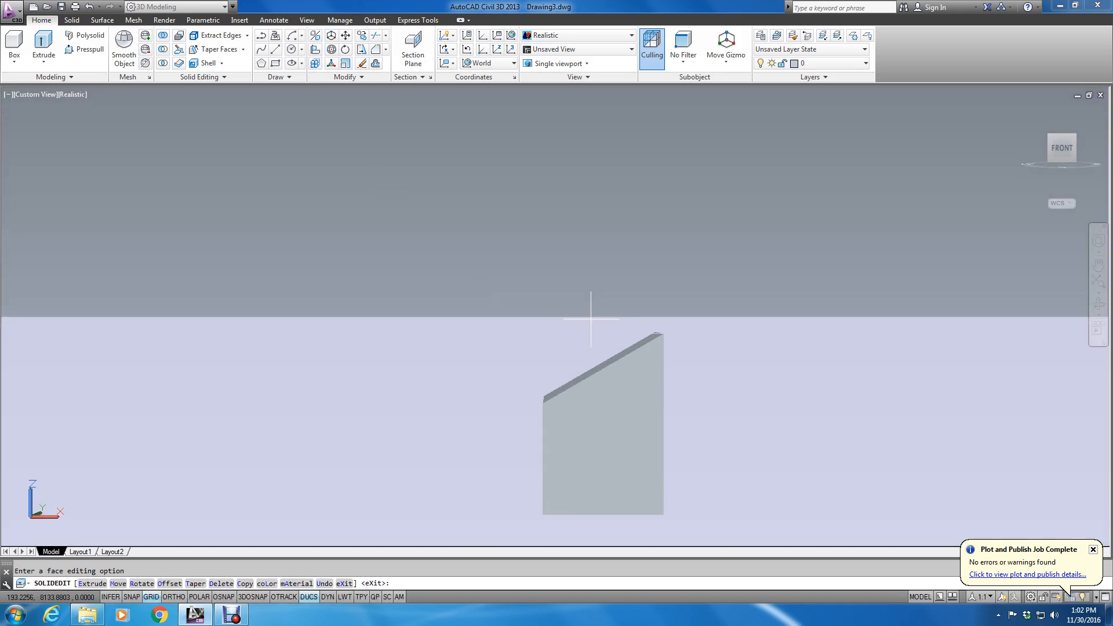
{"action": "key", "text": "Escape"}
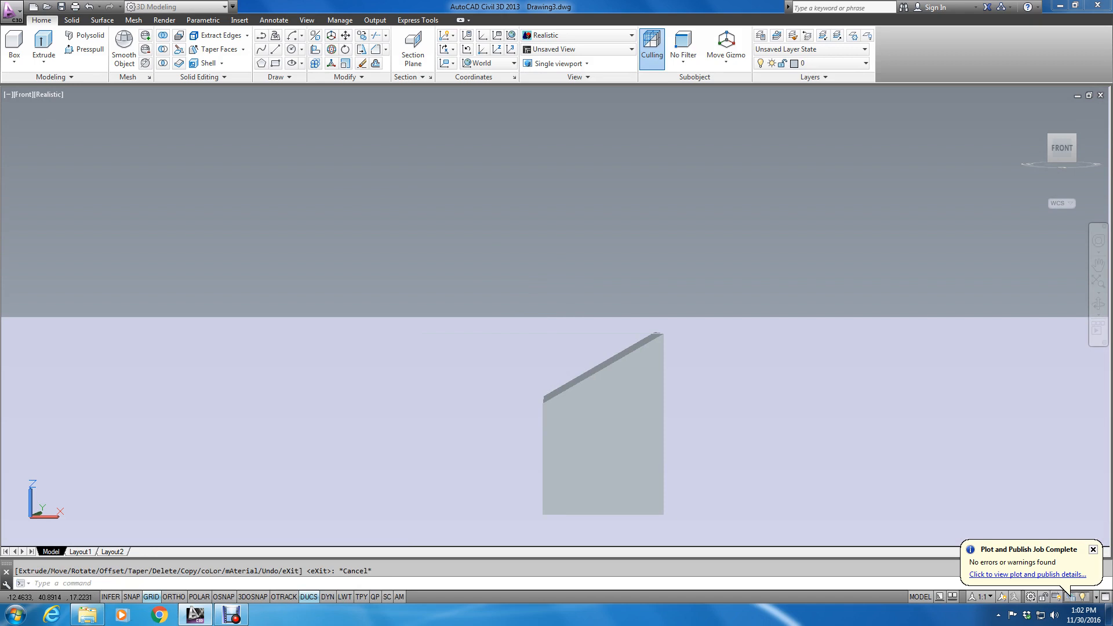
Set layer 0's colour to red from the index colours and clear the selection.
{"action": "left_click", "coordinate": [569, 274]}
{"action": "left_click", "coordinate": [506, 365]}
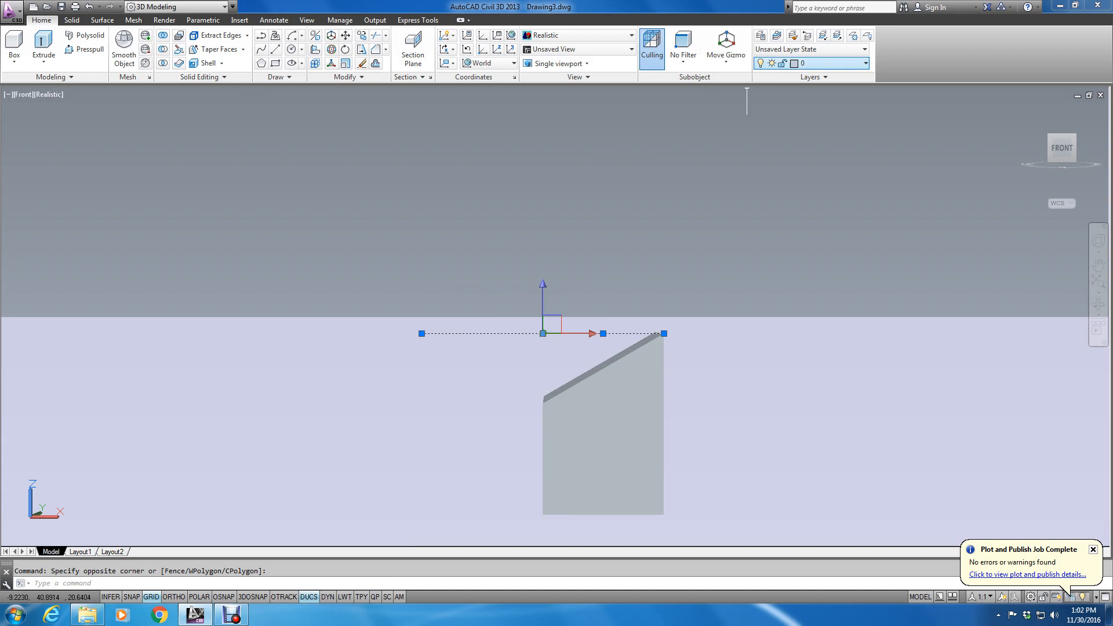
{"action": "key", "text": "Delete"}
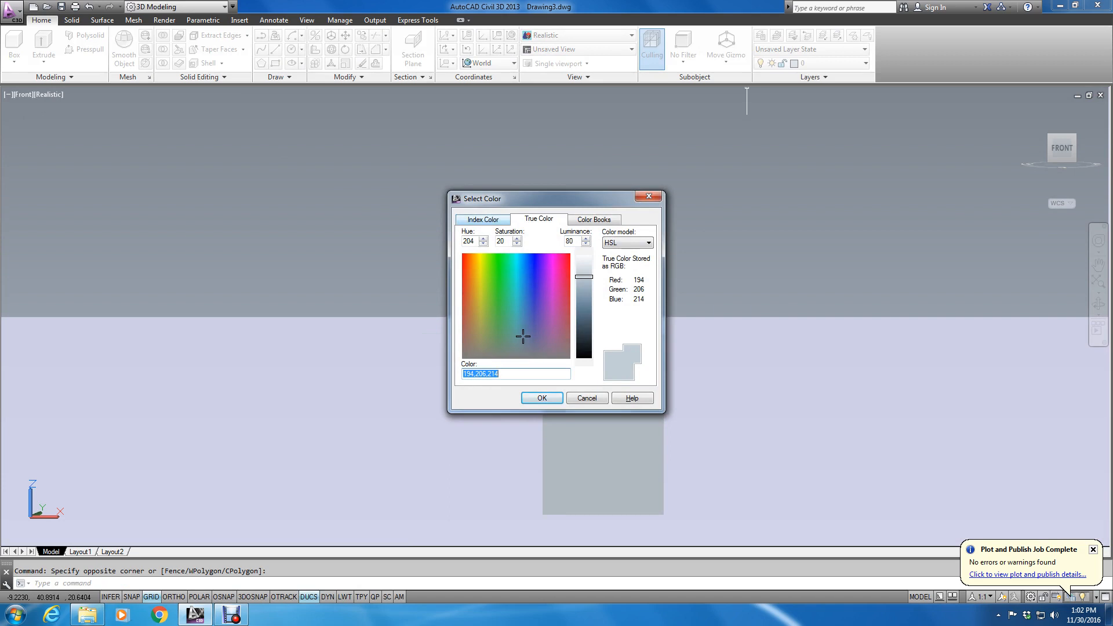
{"action": "left_click", "coordinate": [483, 219]}
{"action": "left_click", "coordinate": [466, 332]}
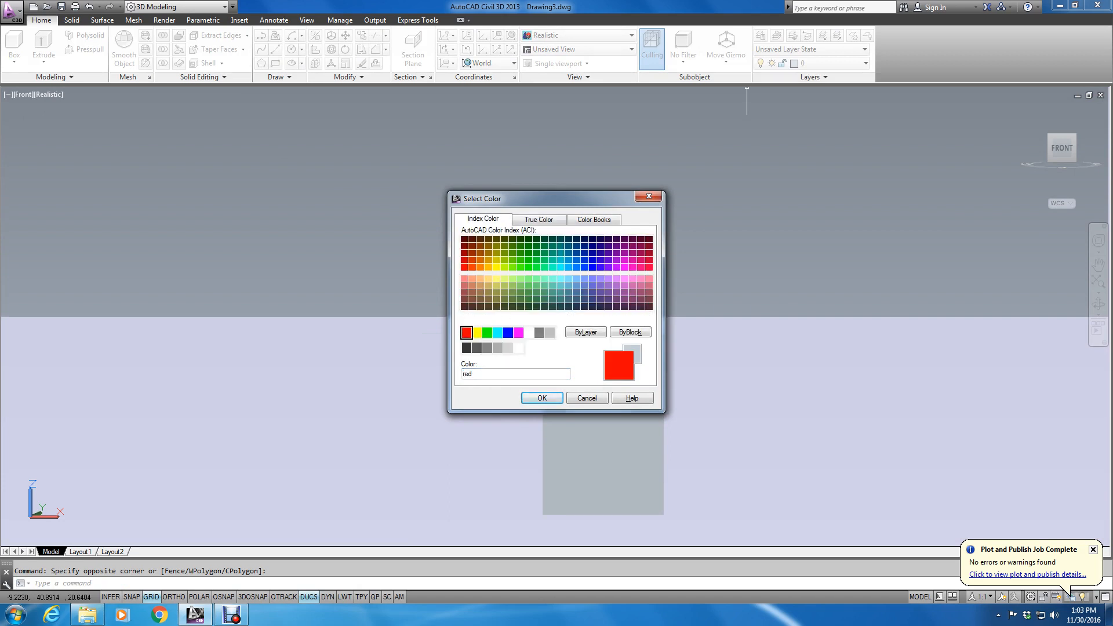
{"action": "left_click", "coordinate": [542, 398]}
{"action": "key", "text": "Escape"}
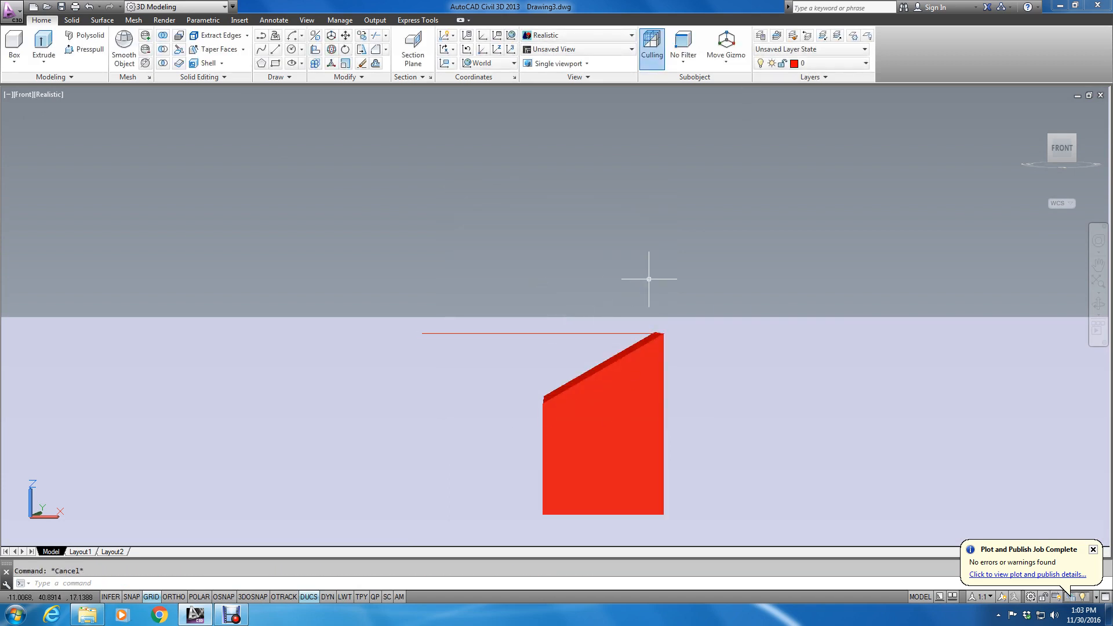
Orbit around the tapered solid and examine its sloped top face from an angled view above the front.
{"action": "scroll", "coordinate": [642, 346], "scroll_direction": "up", "scroll_amount": 1}
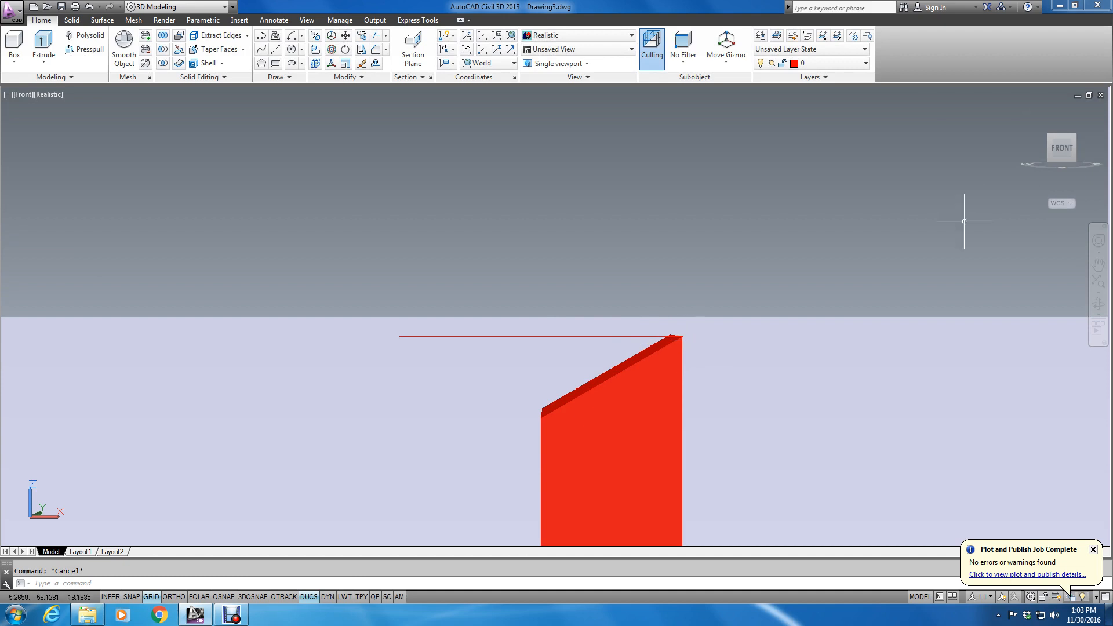
{"action": "left_click", "coordinate": [1098, 240]}
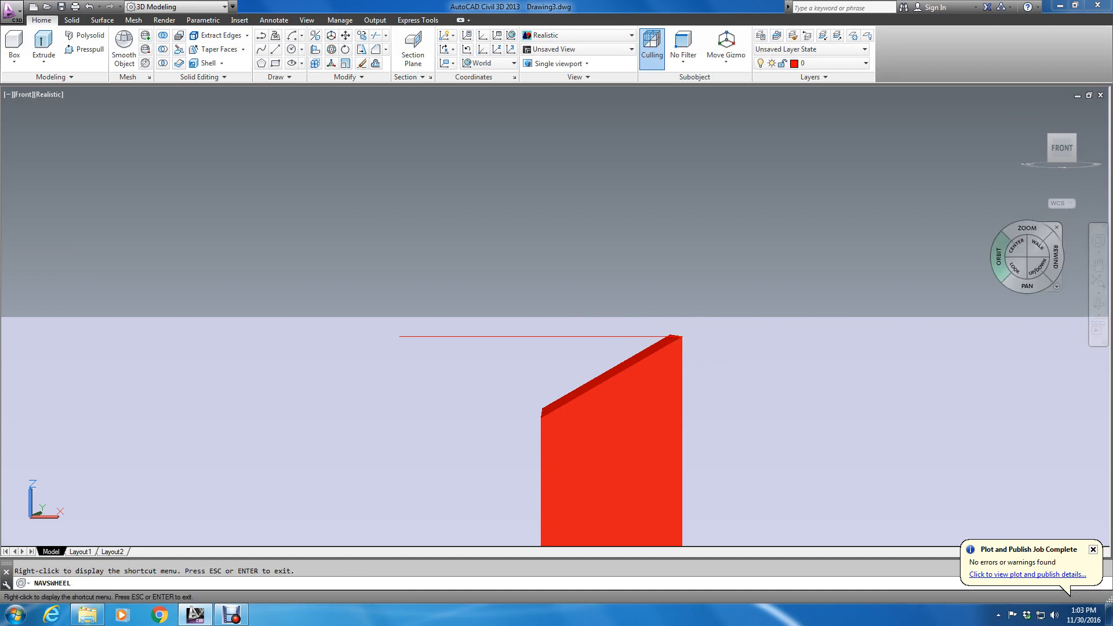
{"action": "left_click_drag", "start_coordinate": [998, 259], "coordinate": [1041, 311]}
{"action": "middle_click_drag", "start_coordinate": [644, 251], "coordinate": [877, 387]}
{"action": "scroll", "coordinate": [877, 388], "scroll_direction": "up", "scroll_amount": 1}
{"action": "middle_click_drag", "start_coordinate": [650, 173], "coordinate": [771, 359]}
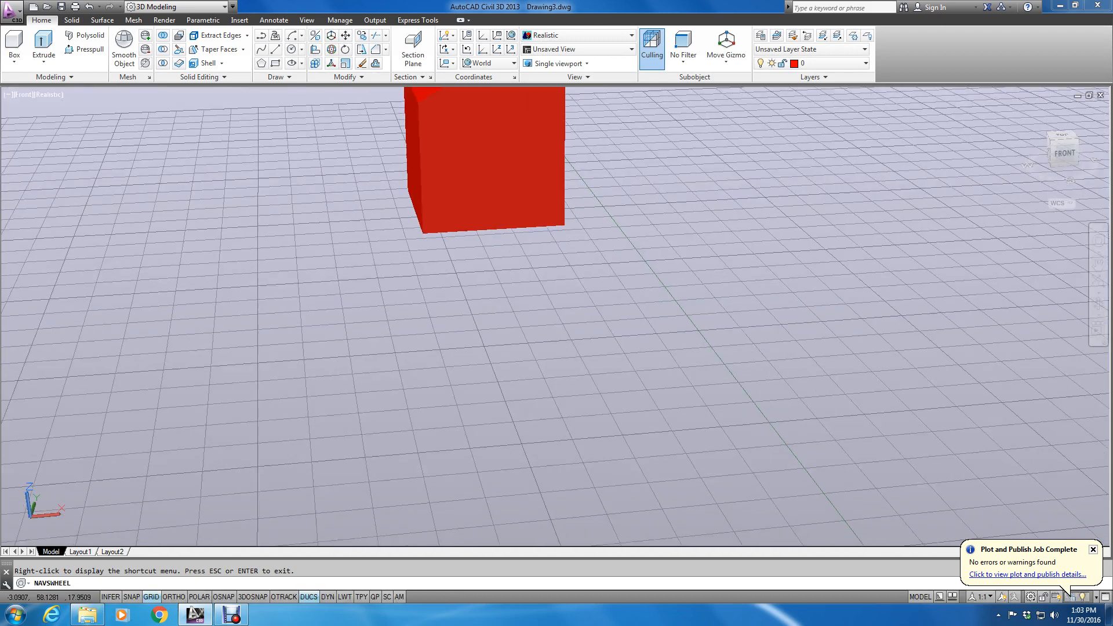
{"action": "key", "text": "Escape"}
{"action": "middle_click_drag", "start_coordinate": [539, 103], "coordinate": [643, 181]}
{"action": "scroll", "coordinate": [644, 180], "scroll_direction": "up", "scroll_amount": 1}
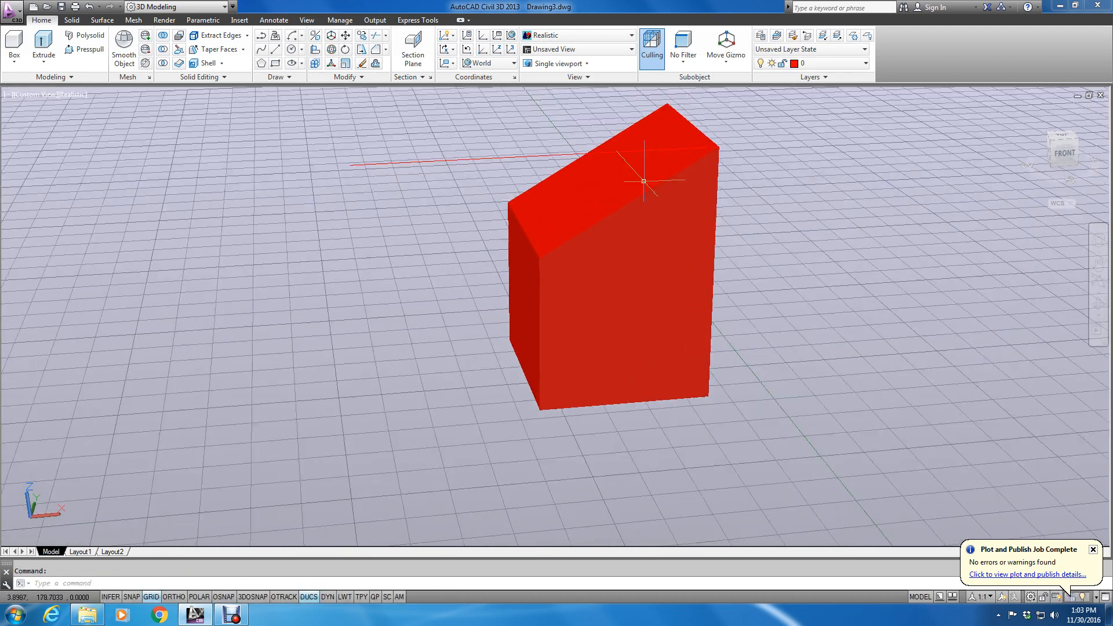
{"action": "scroll", "coordinate": [649, 162], "scroll_direction": "up", "scroll_amount": 1}
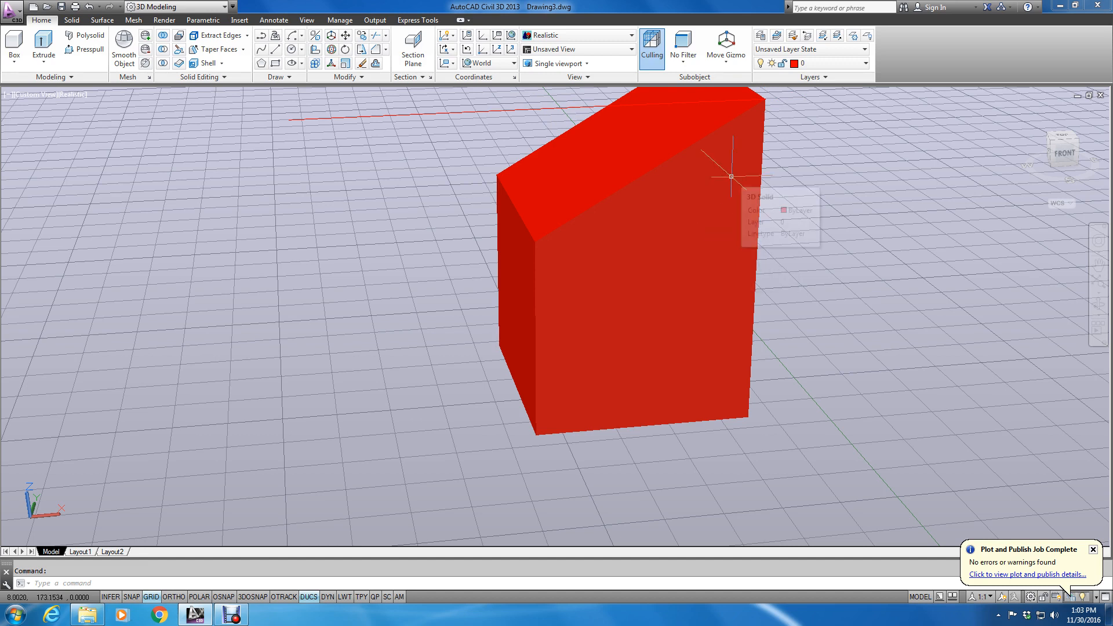
{"action": "scroll", "coordinate": [731, 176], "scroll_direction": "down", "scroll_amount": 1}
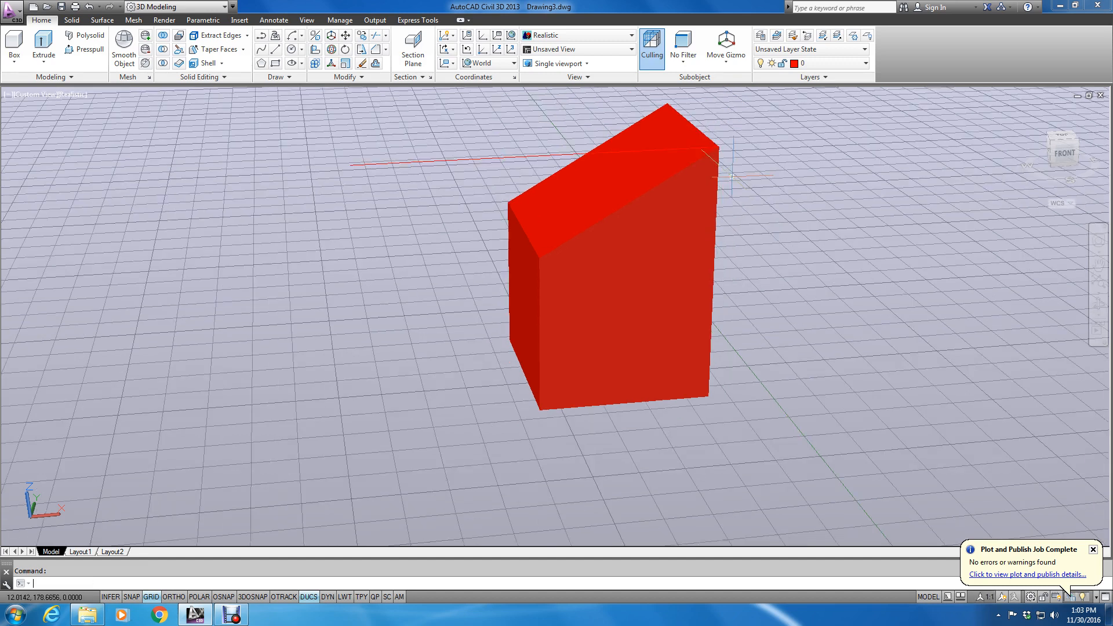
Undo the view changes, the red layer colour and the taper of the box's top face.
{"action": "key", "text": "ctrl+z"}
{"action": "key", "text": "ctrl+z"}
{"action": "key", "text": "ctrl+z"}
{"action": "key", "text": "ctrl+z"}
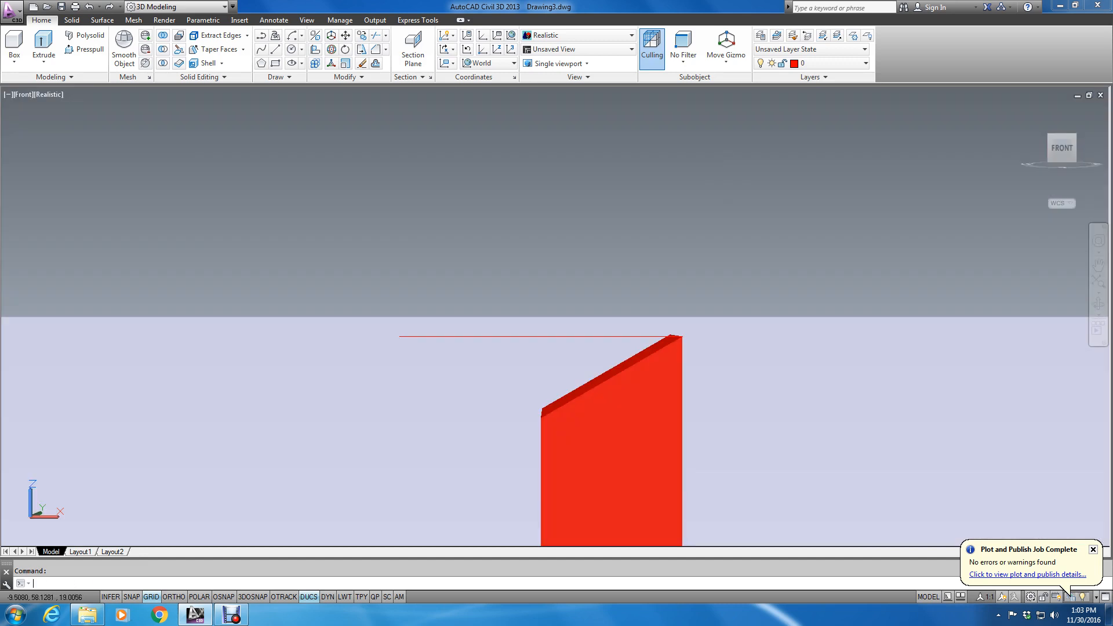
{"action": "key", "text": "ctrl+z"}
{"action": "key", "text": "ctrl+z"}
{"action": "key", "text": "ctrl+z"}
{"action": "key", "text": "ctrl+z"}
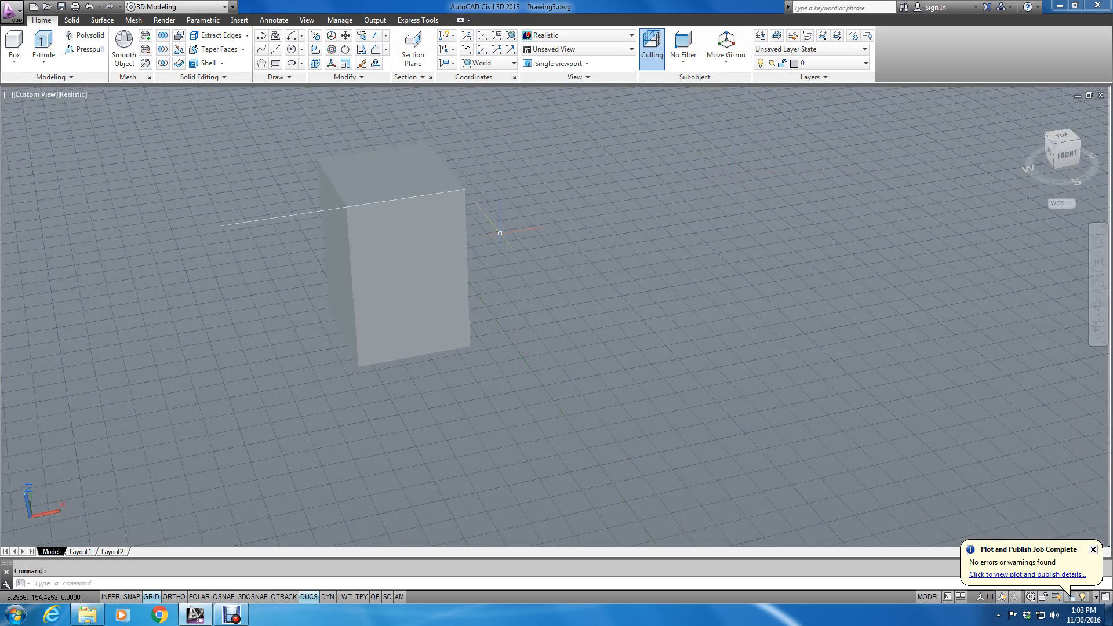
{"action": "key", "text": "Escape"}
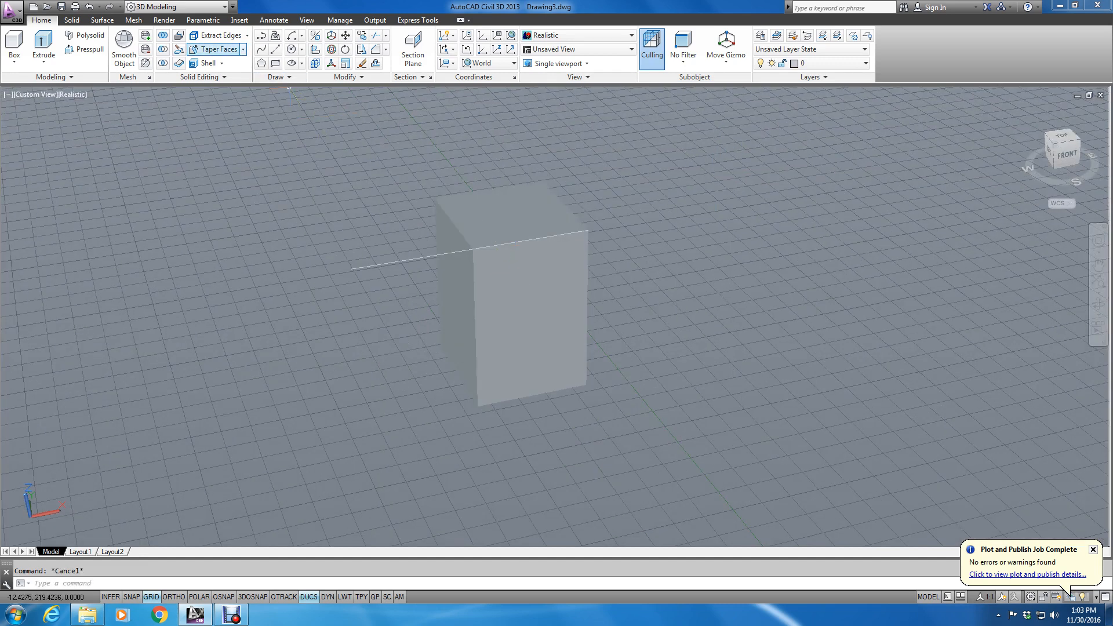
Taper the box's top face 30 degrees along its front edge from the left to the right corner, and undo the taper.
{"action": "left_click", "coordinate": [219, 49]}
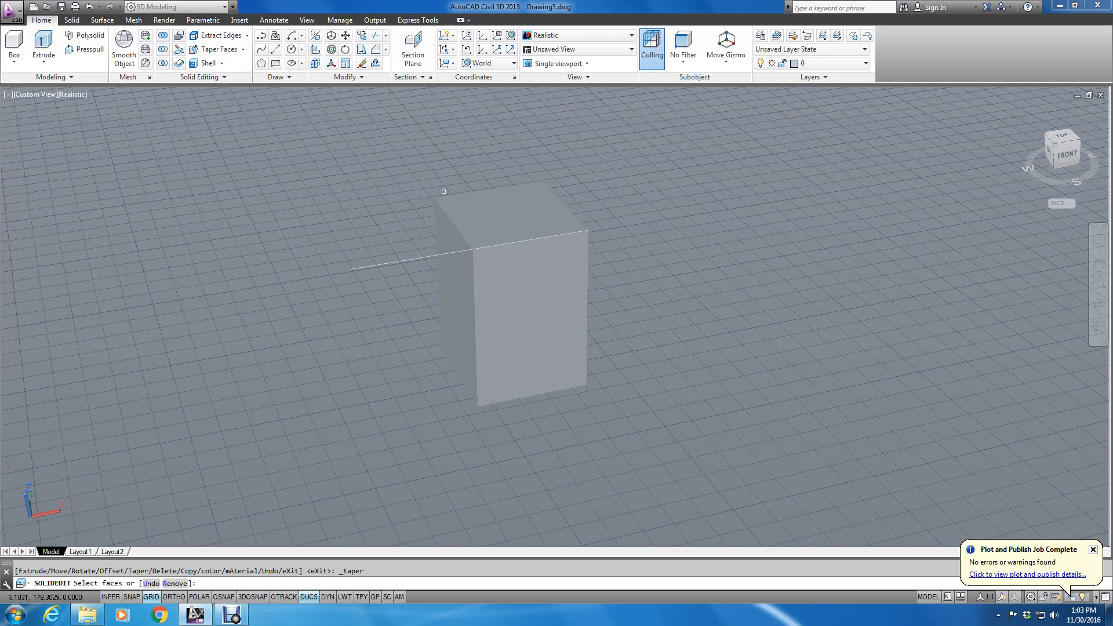
{"action": "left_click", "coordinate": [523, 214]}
{"action": "key", "text": "Return"}
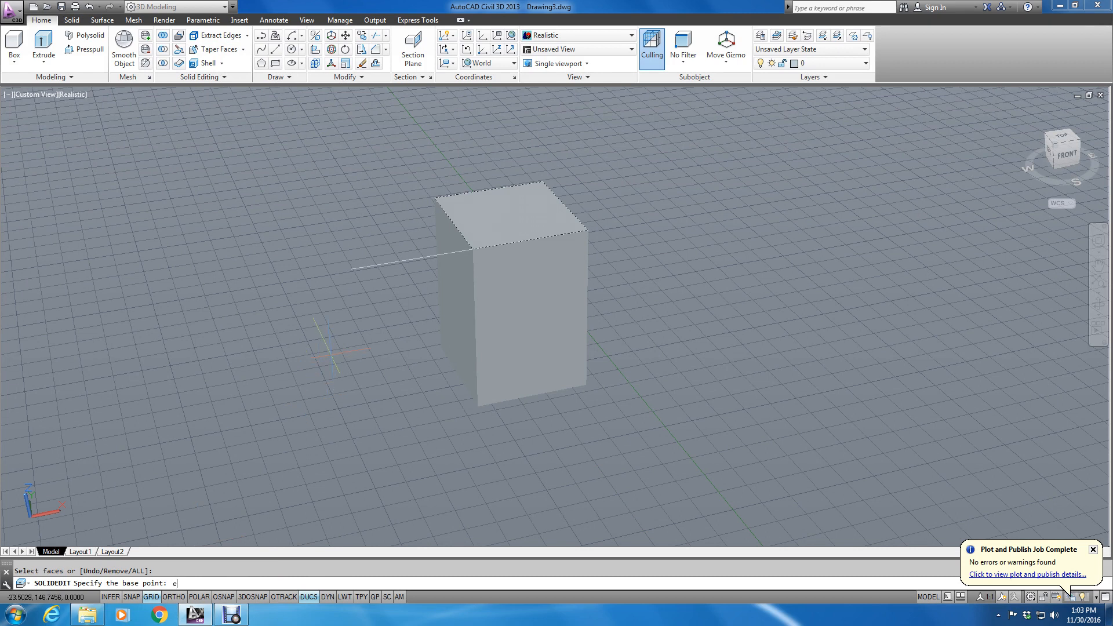
{"action": "type", "text": "end"}
{"action": "key", "text": "Return"}
{"action": "left_click", "coordinate": [473, 249]}
{"action": "type", "text": "end"}
{"action": "key", "text": "Return"}
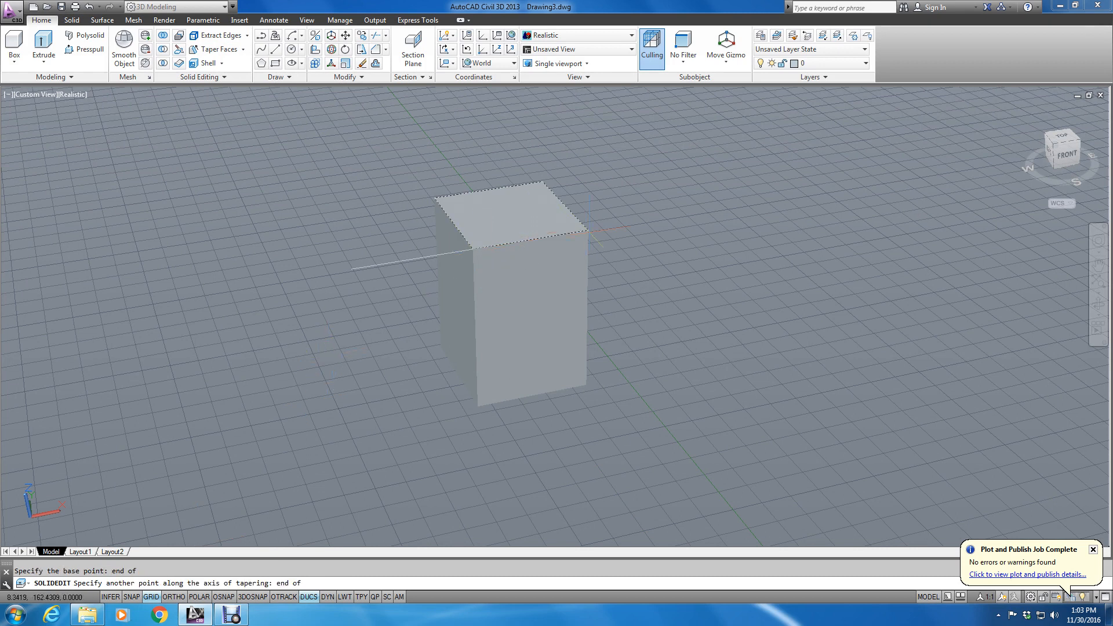
{"action": "left_click", "coordinate": [588, 230]}
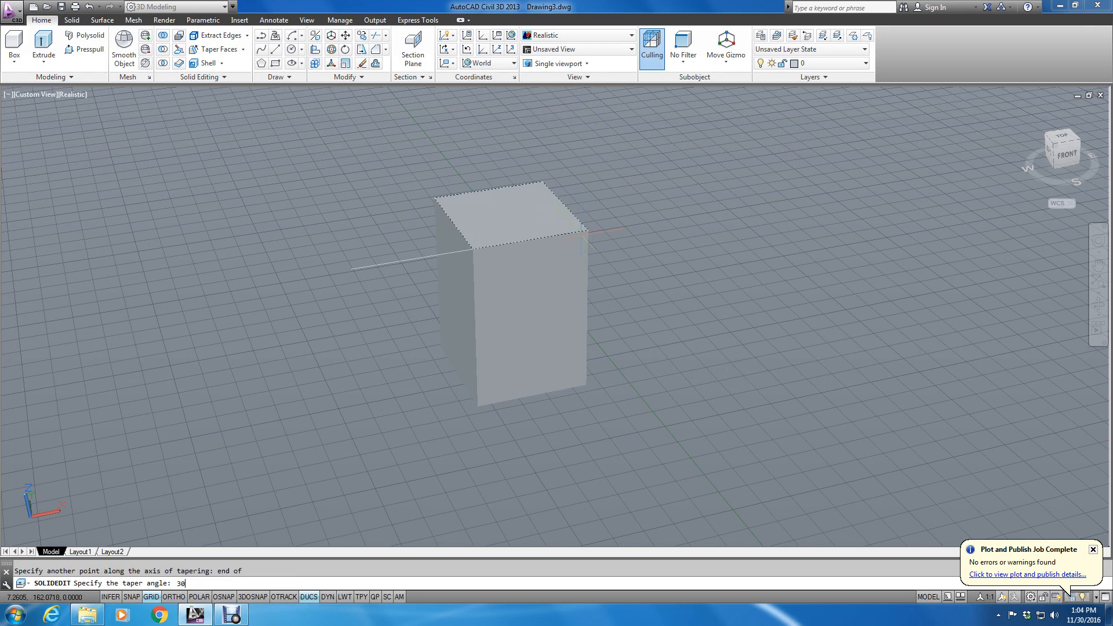
{"action": "type", "text": "30"}
{"action": "key", "text": "Return"}
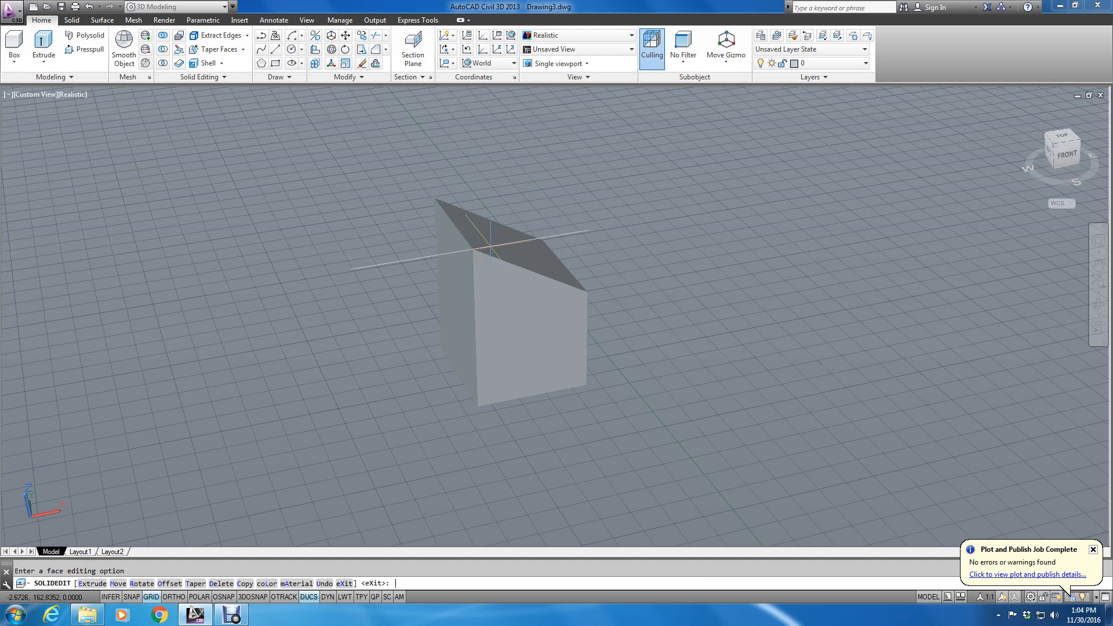
{"action": "key", "text": "ctrl+z"}
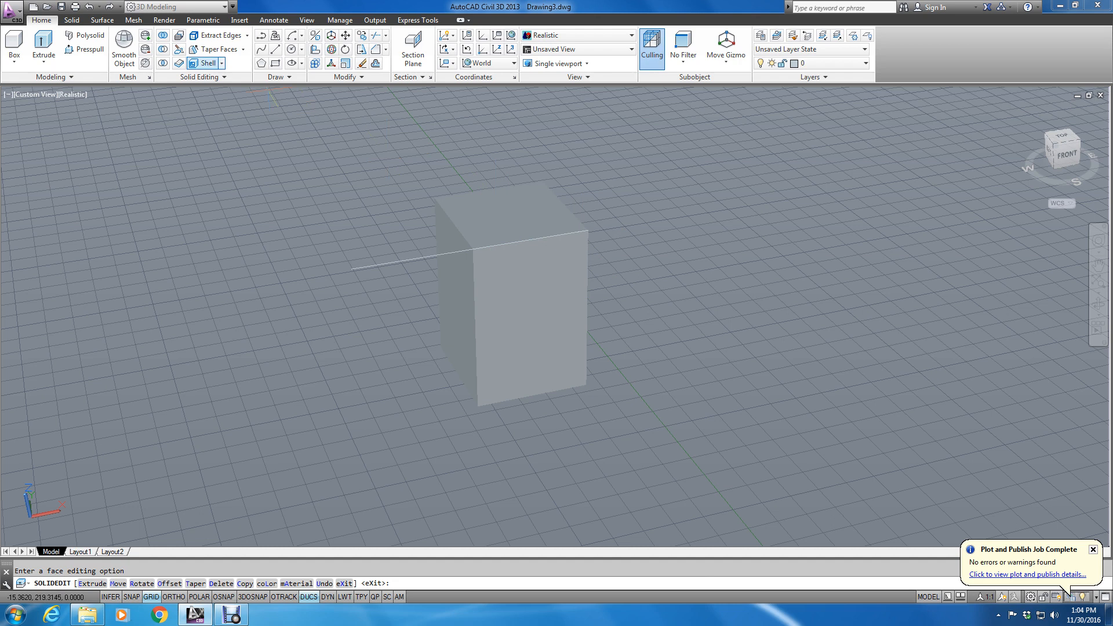
Taper the box's front face with the axis running along its top edge from the left to the right corner, and end face editing.
{"action": "left_click", "coordinate": [215, 49]}
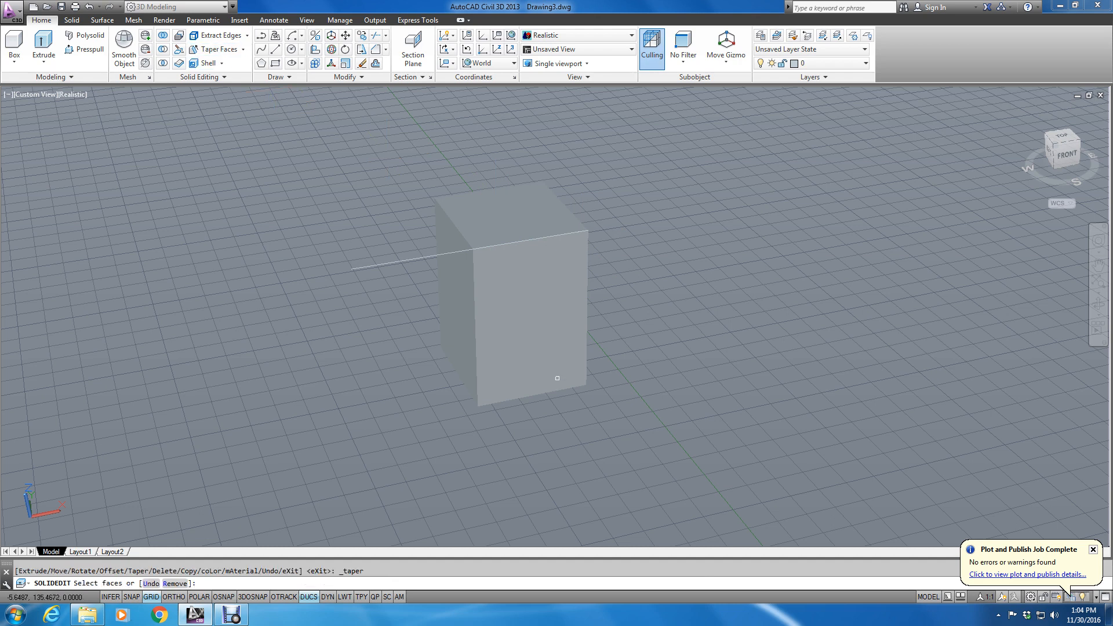
{"action": "left_click", "coordinate": [539, 300]}
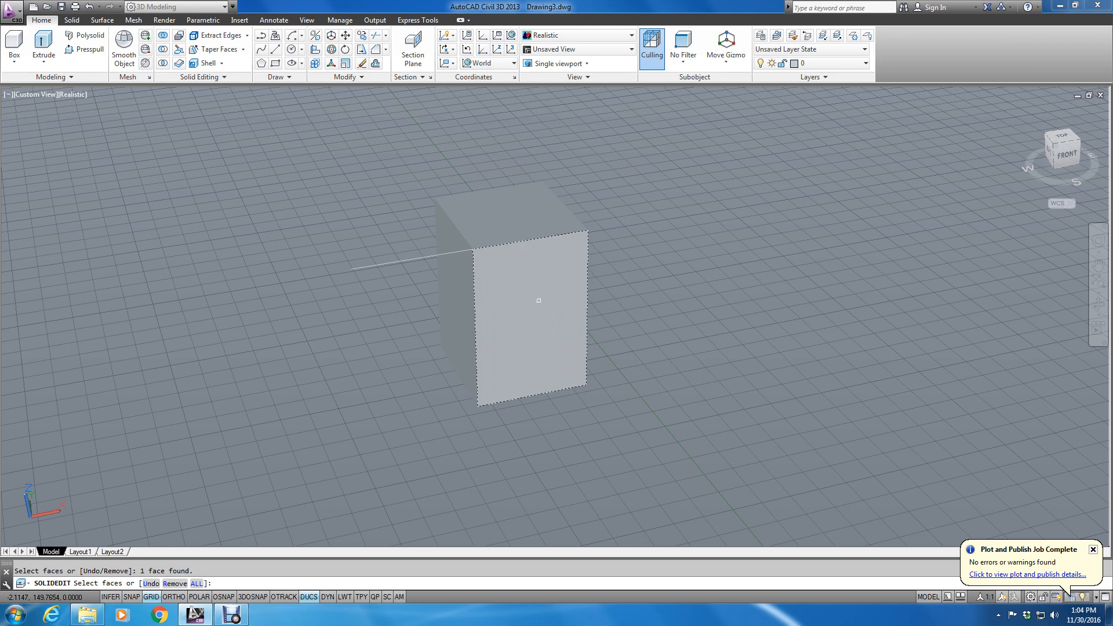
{"action": "key", "text": "Return"}
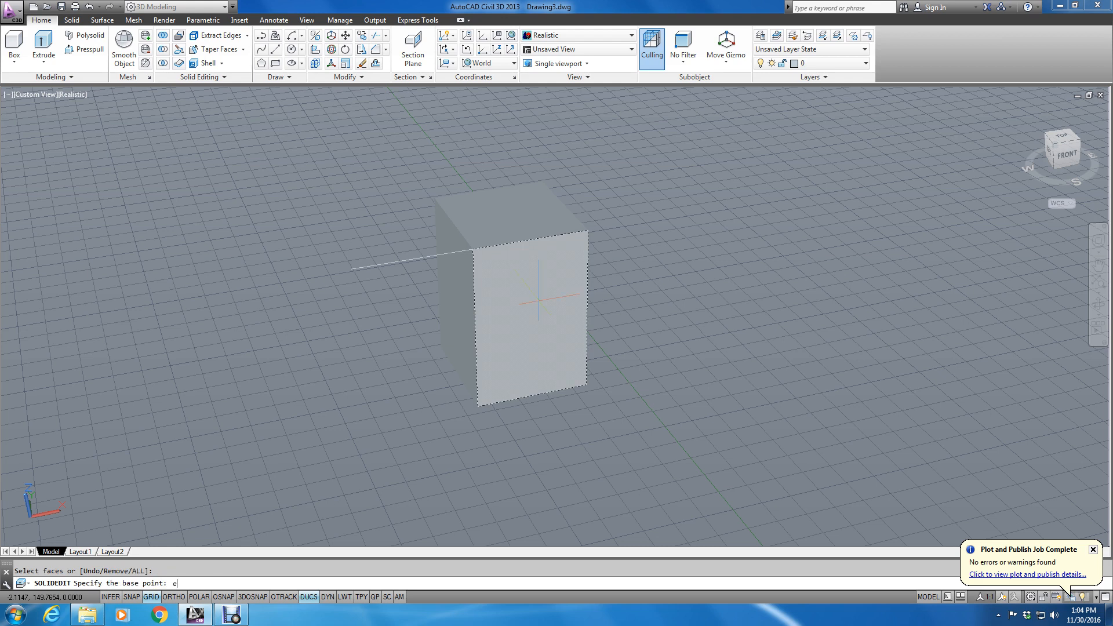
{"action": "type", "text": "end"}
{"action": "key", "text": "Return"}
{"action": "left_click", "coordinate": [473, 249]}
{"action": "type", "text": "end"}
{"action": "key", "text": "Return"}
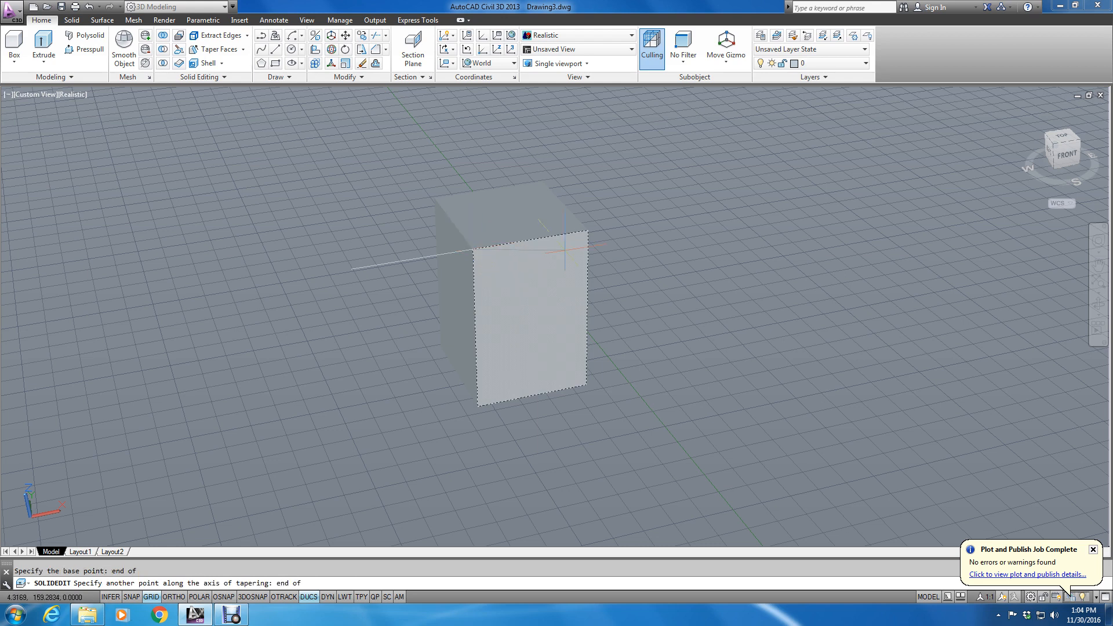
{"action": "left_click", "coordinate": [587, 230]}
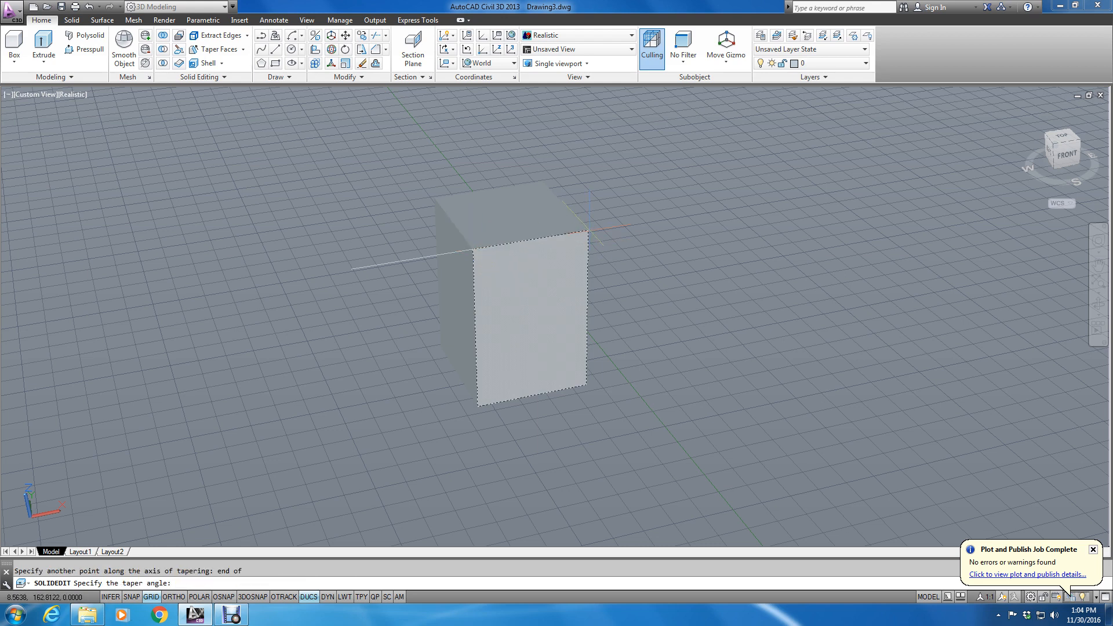
{"action": "key", "text": "Return"}
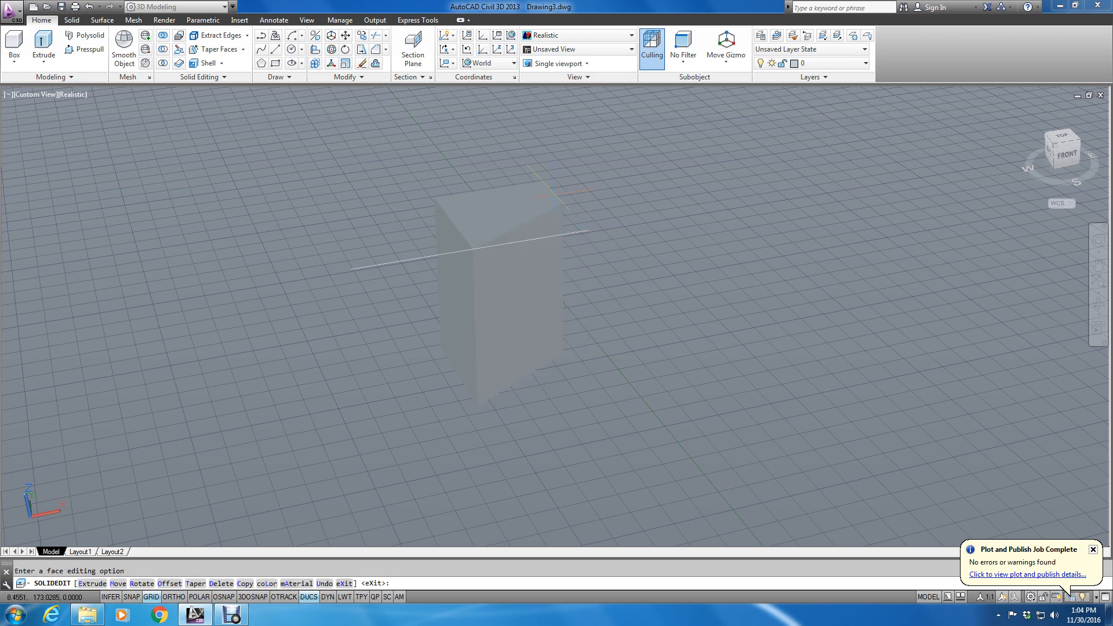
{"action": "scroll", "coordinate": [537, 207], "scroll_direction": "up", "scroll_amount": 1}
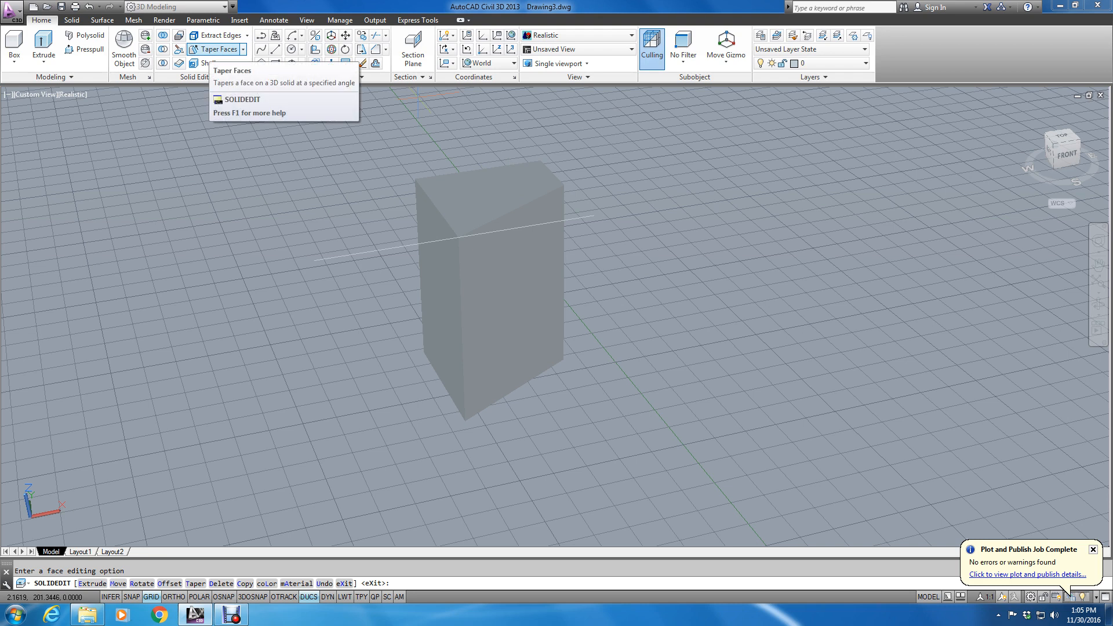
{"action": "key", "text": "Escape"}
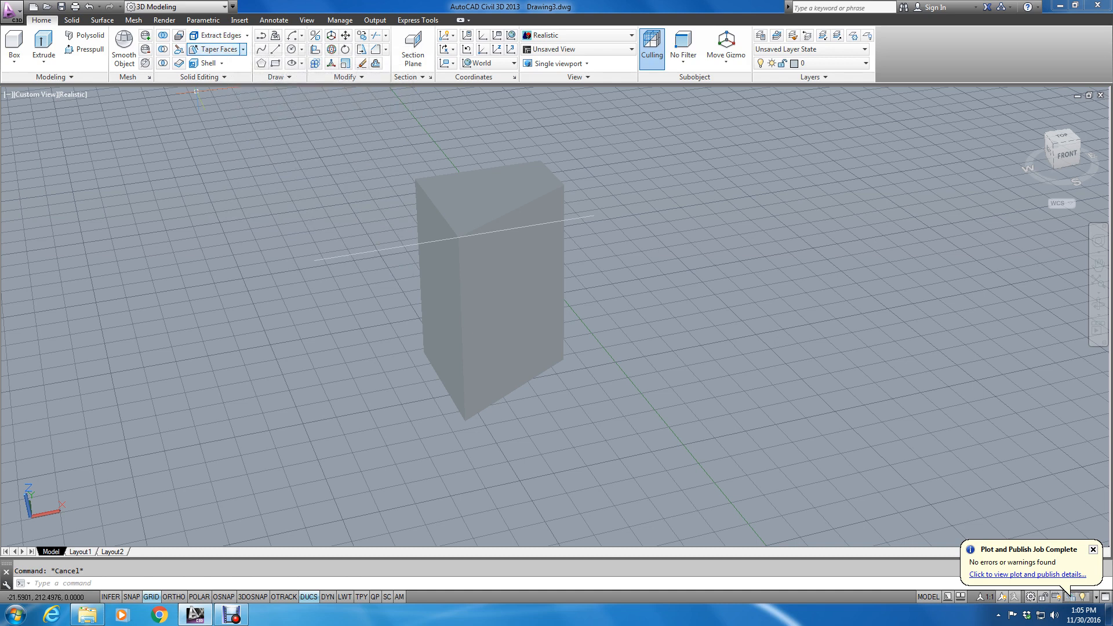
{"action": "left_click", "coordinate": [244, 50]}
{"action": "left_click", "coordinate": [215, 49]}
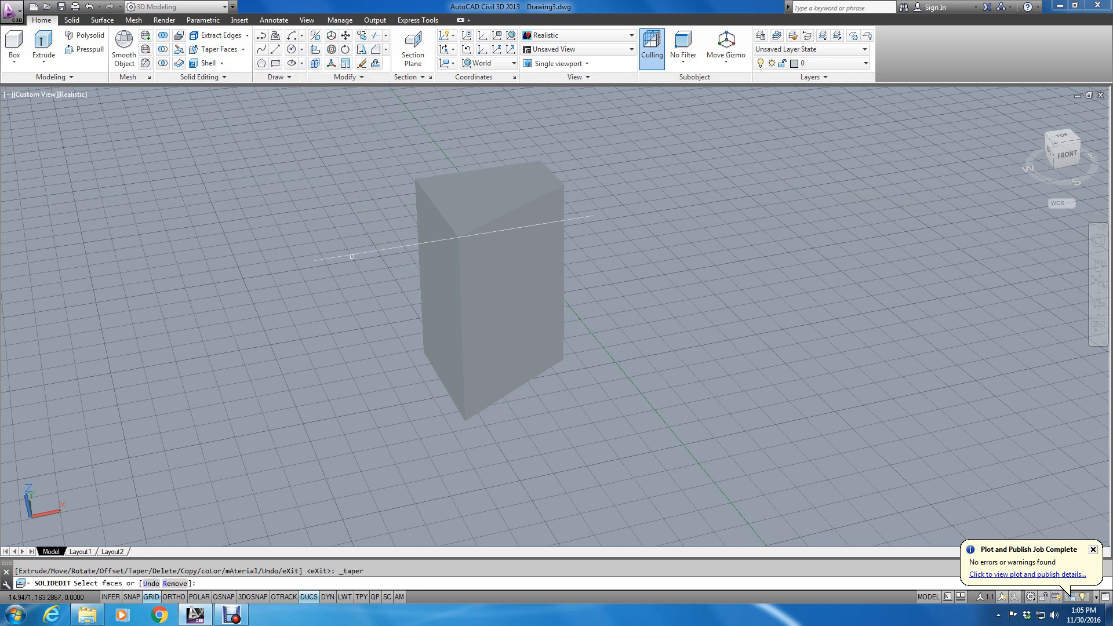
{"action": "key", "text": "Escape"}
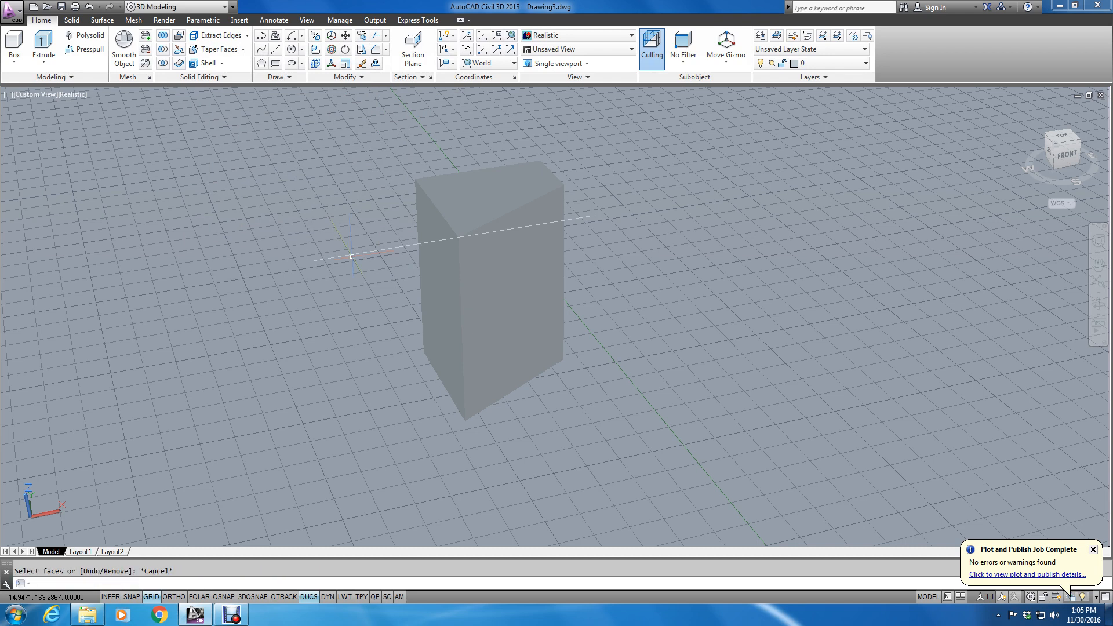
{"action": "key", "text": "Escape"}
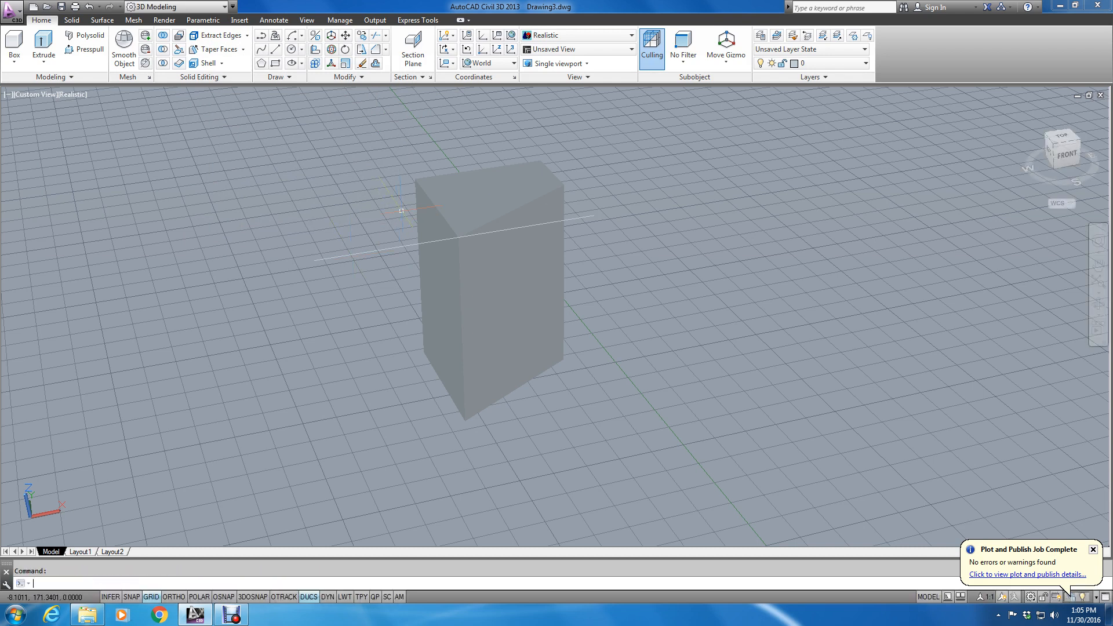
{"action": "key", "text": "Return"}
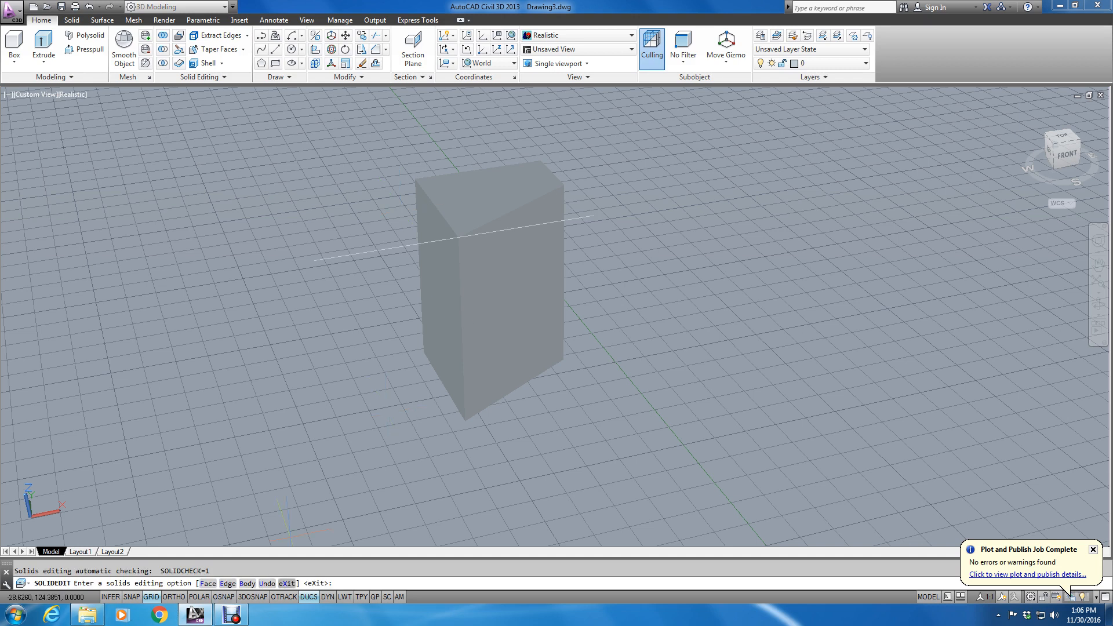
{"action": "key", "text": "Escape"}
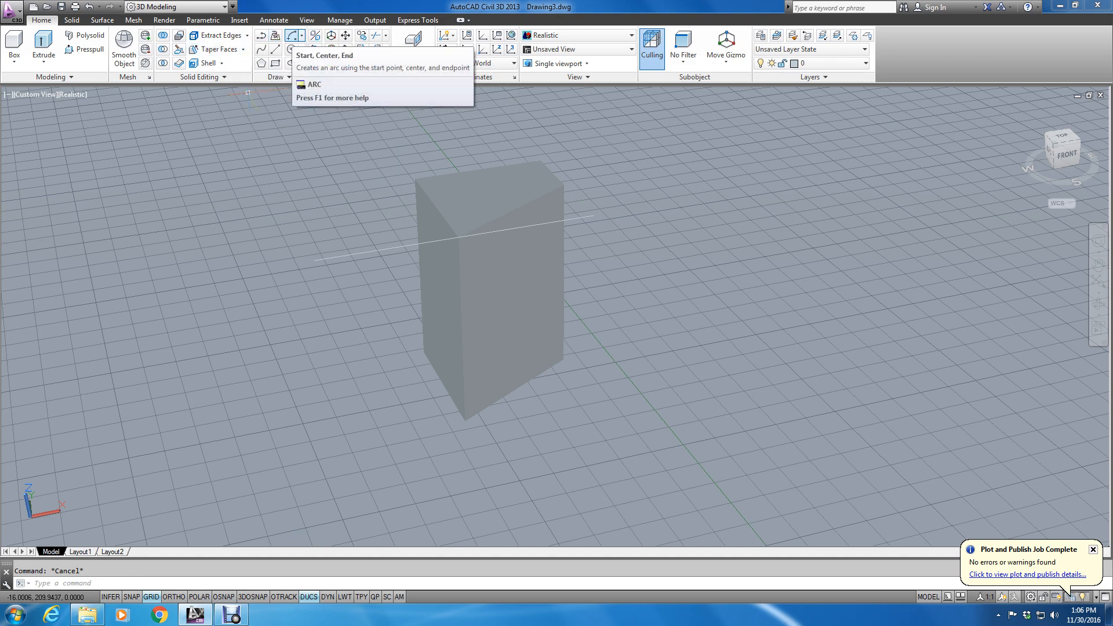
{"action": "left_click", "coordinate": [292, 37]}
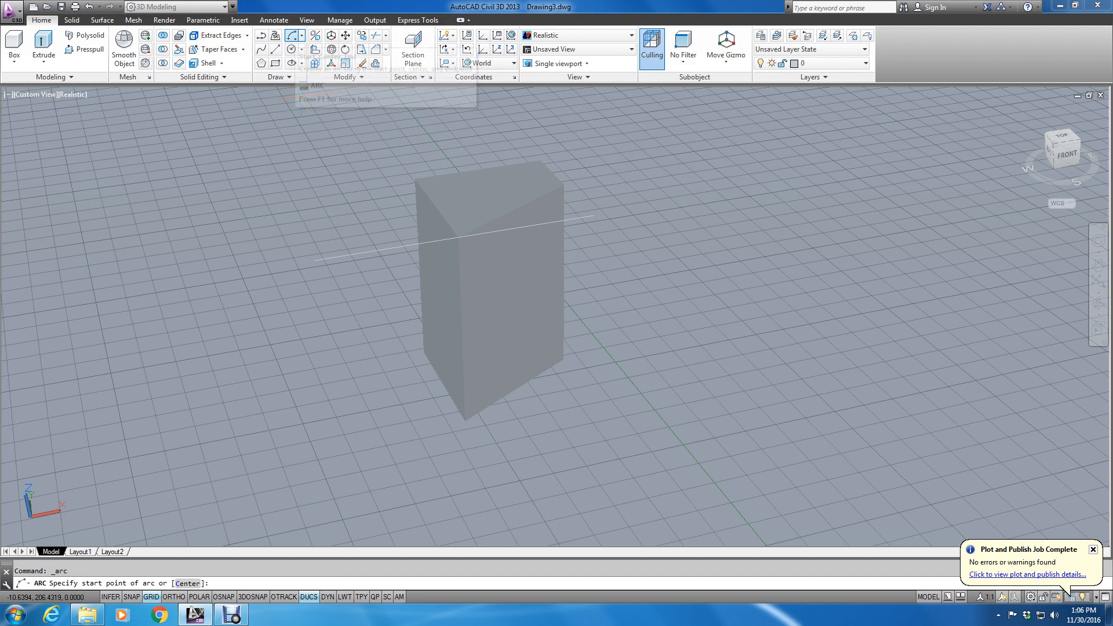
{"action": "key", "text": "Escape"}
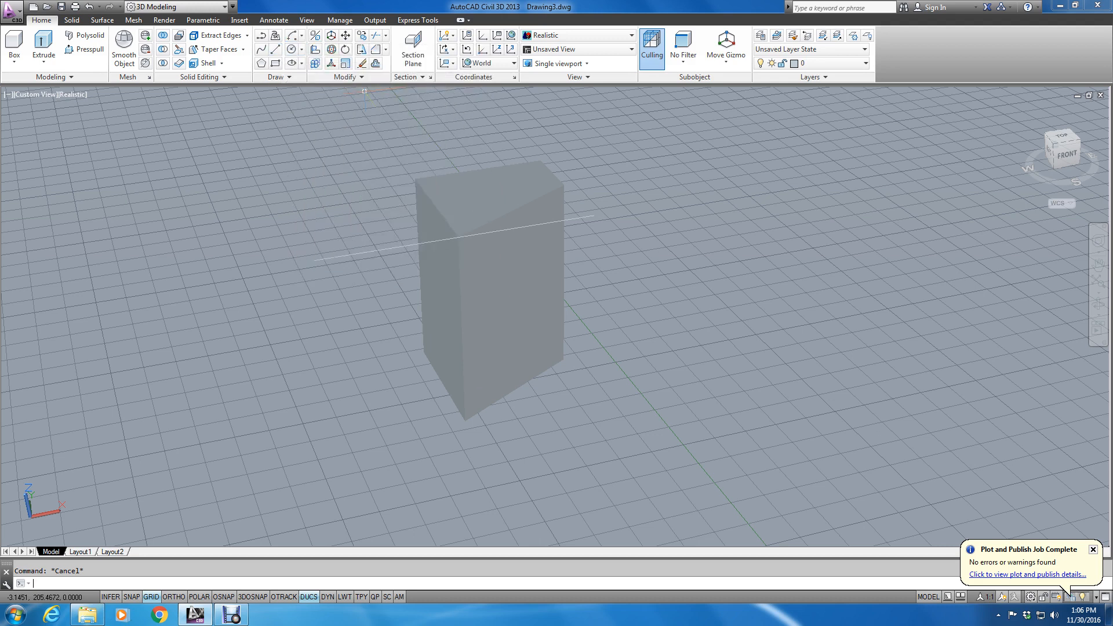
Taper the box's left side face 10 degrees with the axis running up its front vertical edge from the bottom to the top corner.
{"action": "left_click", "coordinate": [214, 50]}
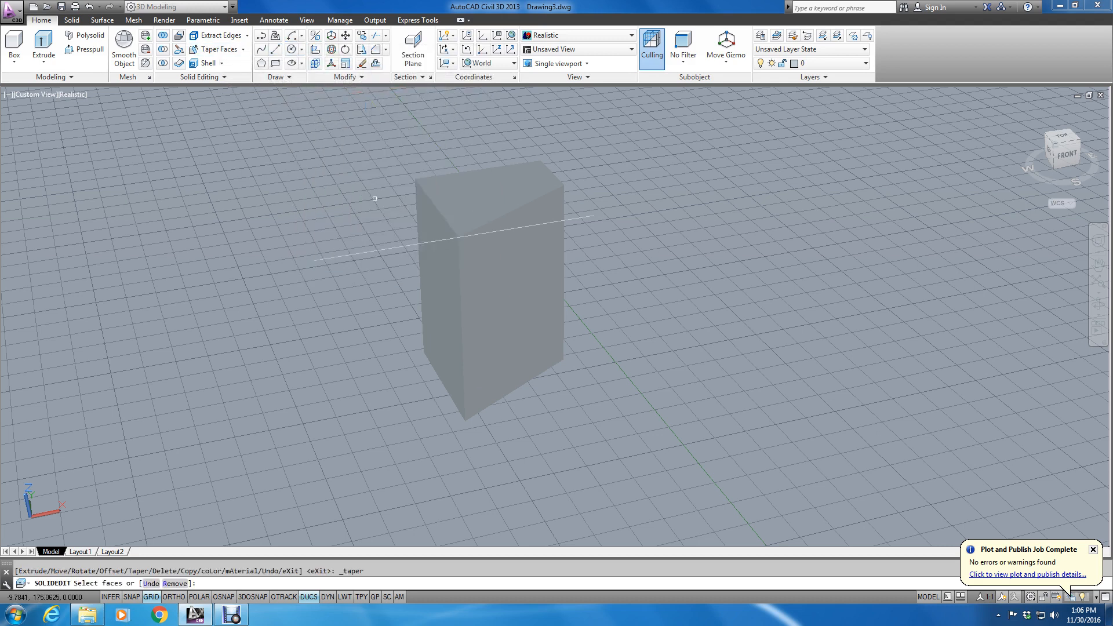
{"action": "left_click", "coordinate": [438, 271]}
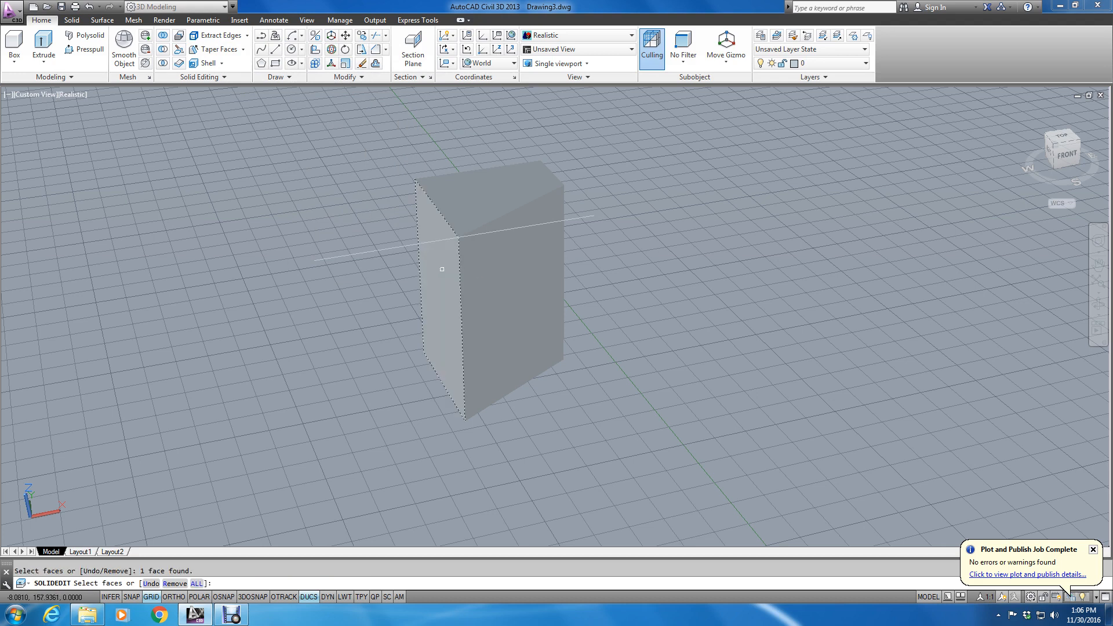
{"action": "key", "text": "Return"}
{"action": "type", "text": "ecify the base point: e"}
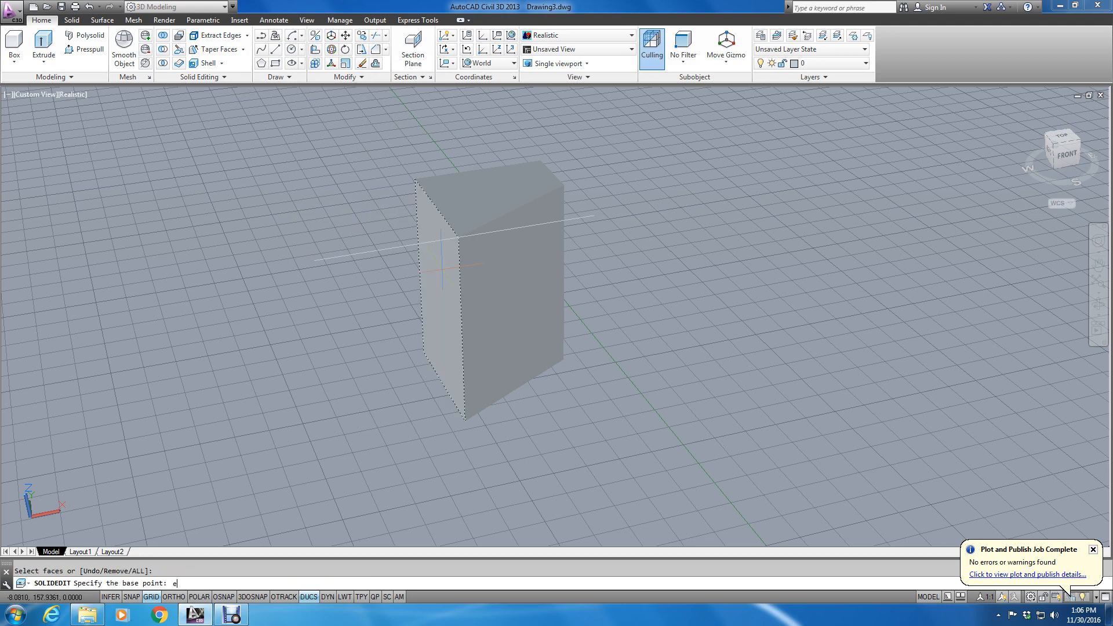
{"action": "type", "text": "nd"}
{"action": "key", "text": "Return"}
{"action": "left_click", "coordinate": [465, 419]}
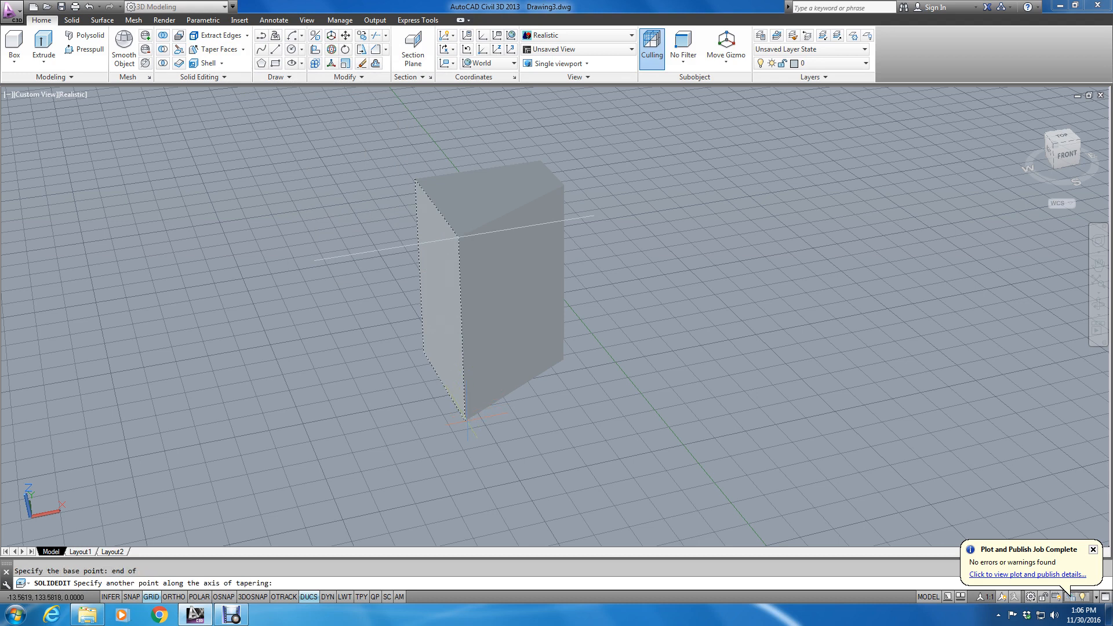
{"action": "type", "text": "end"}
{"action": "key", "text": "Return"}
{"action": "left_click", "coordinate": [458, 237]}
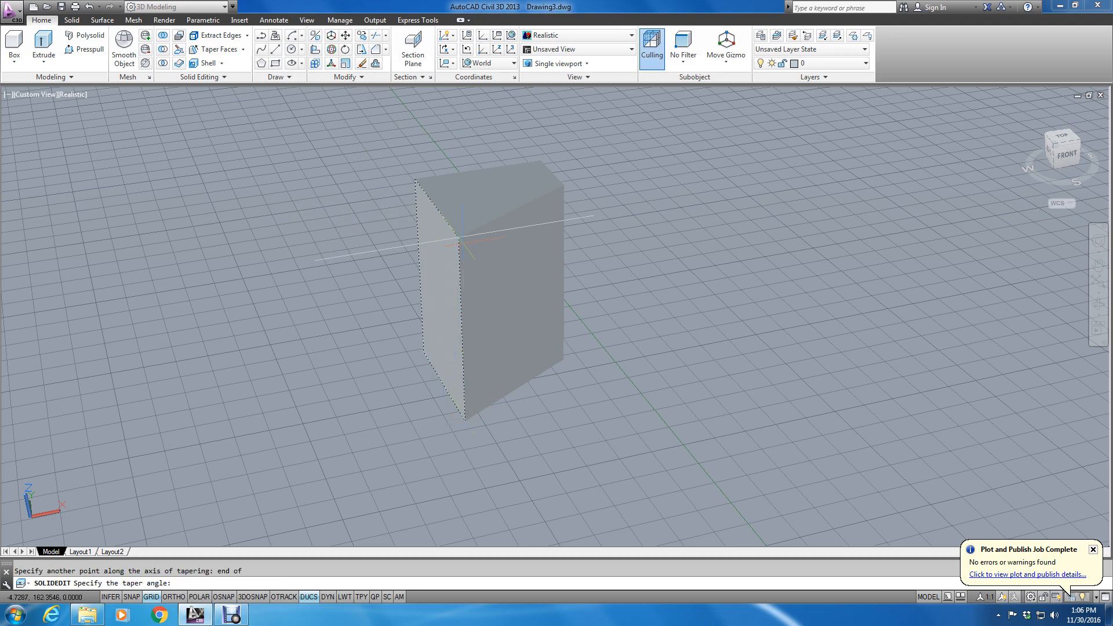
{"action": "type", "text": "10"}
{"action": "key", "text": "Return"}
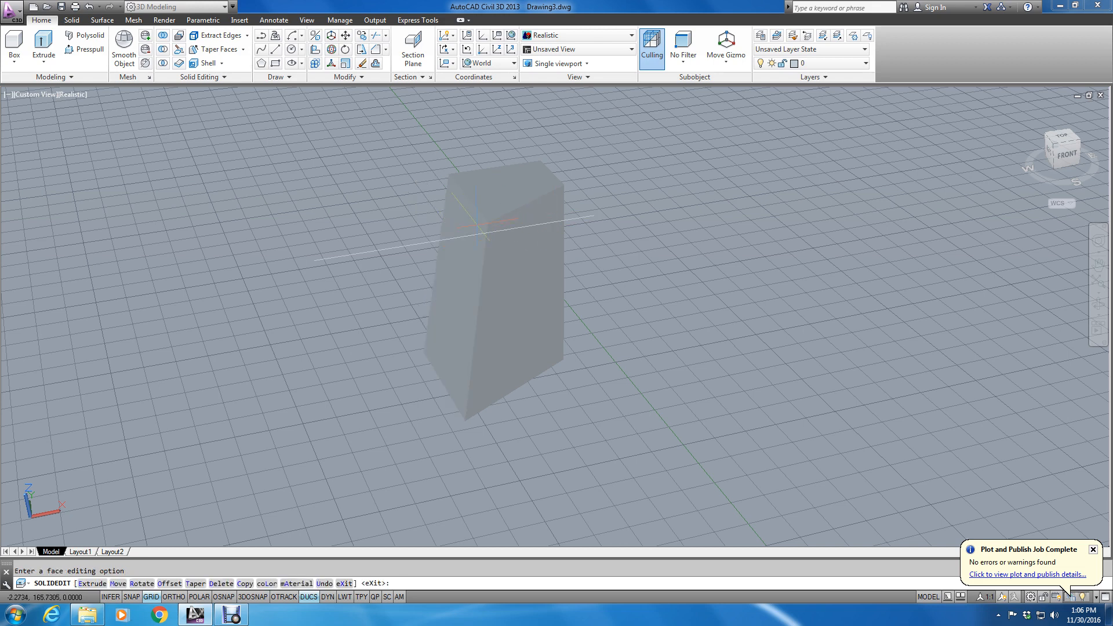
{"action": "key", "text": "Return"}
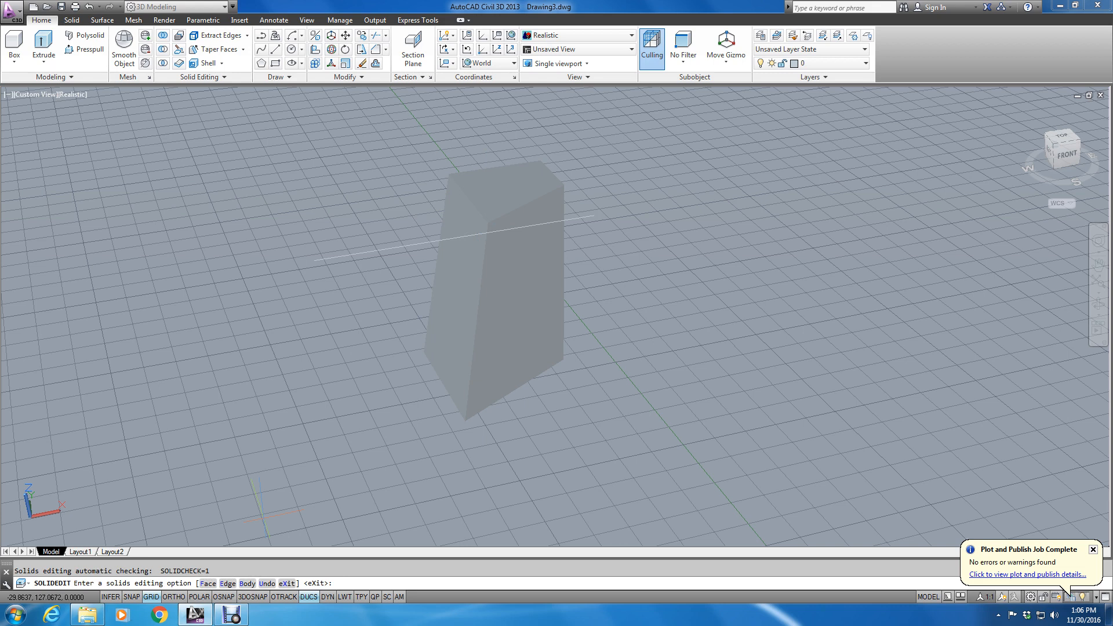
{"action": "key", "text": "Escape"}
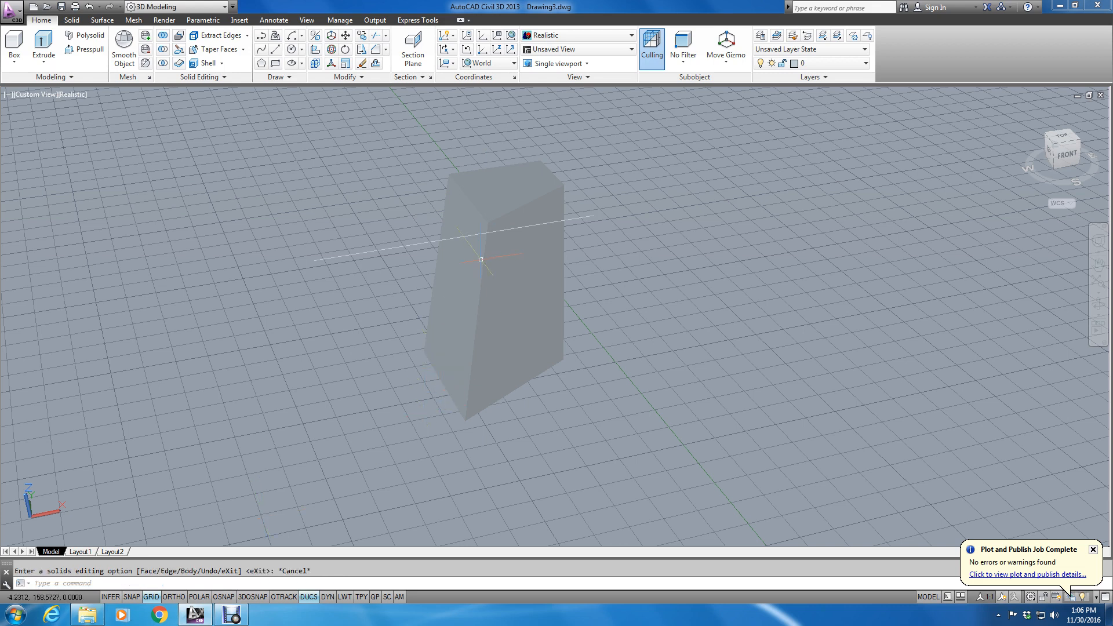